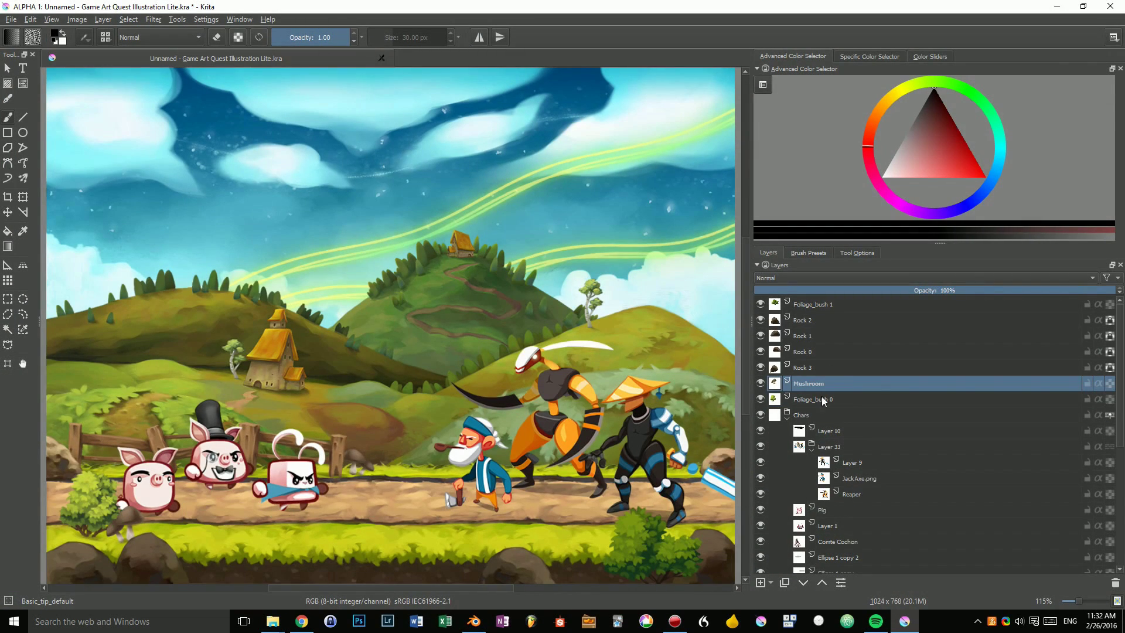
Gather the layers from Mushroom through Road into a group named Road.
key("Page_Down")
key("Page_Down")
key("Page_Down")
key("Page_Down")
key("Page_Down")
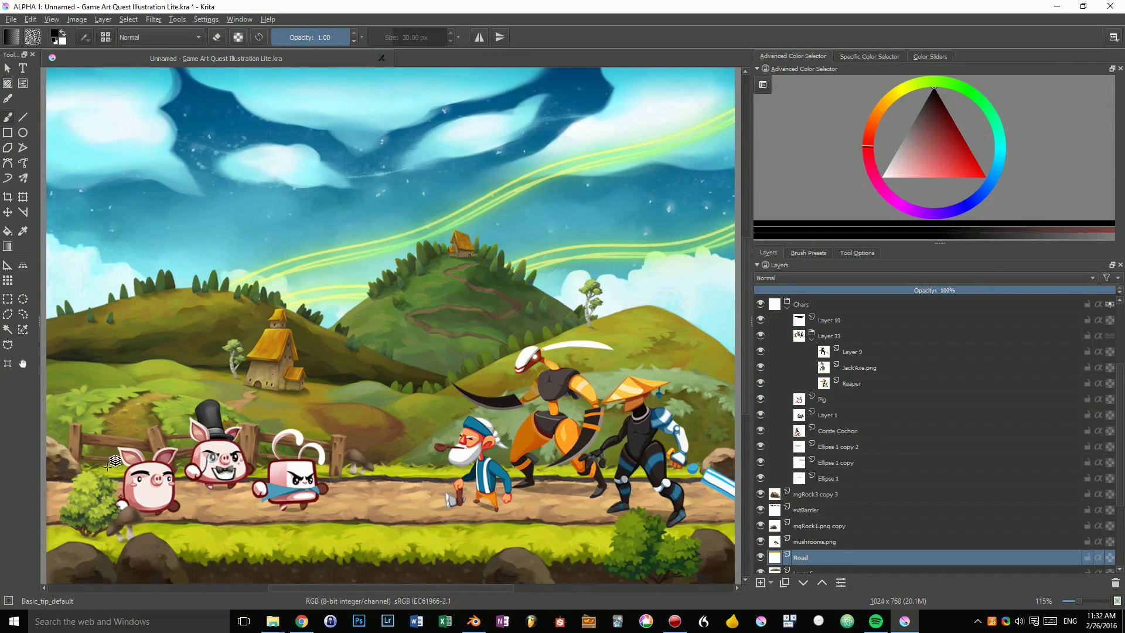
scroll(809, 440, "up", 3)
left_click(816, 367, "shift")
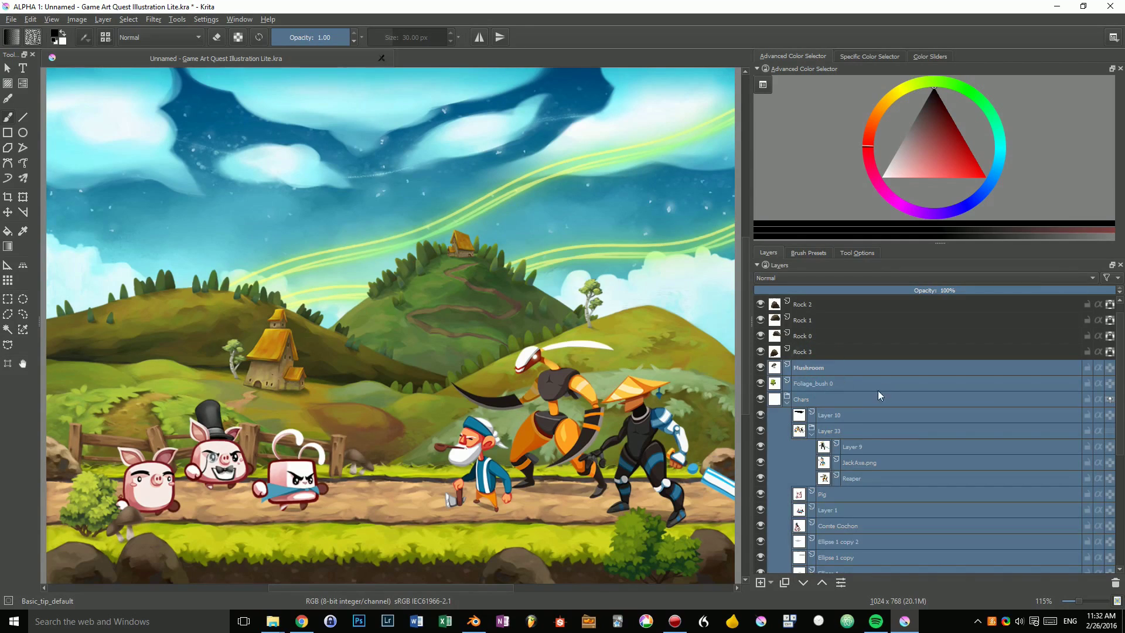
double_click(816, 368)
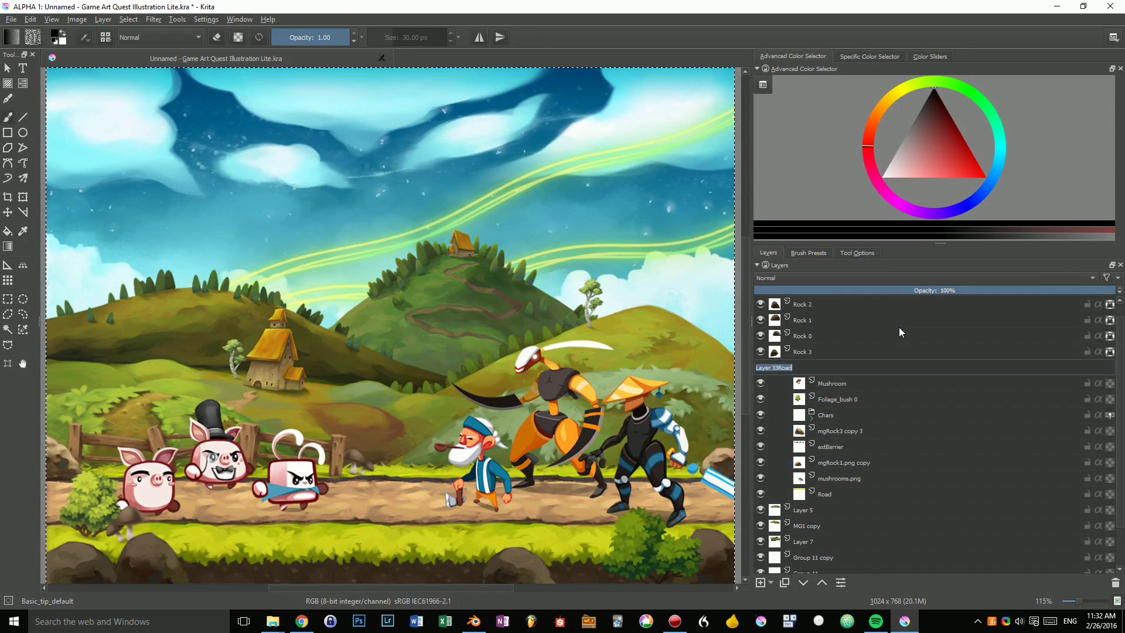
type("RoadRoa")
key("Return")
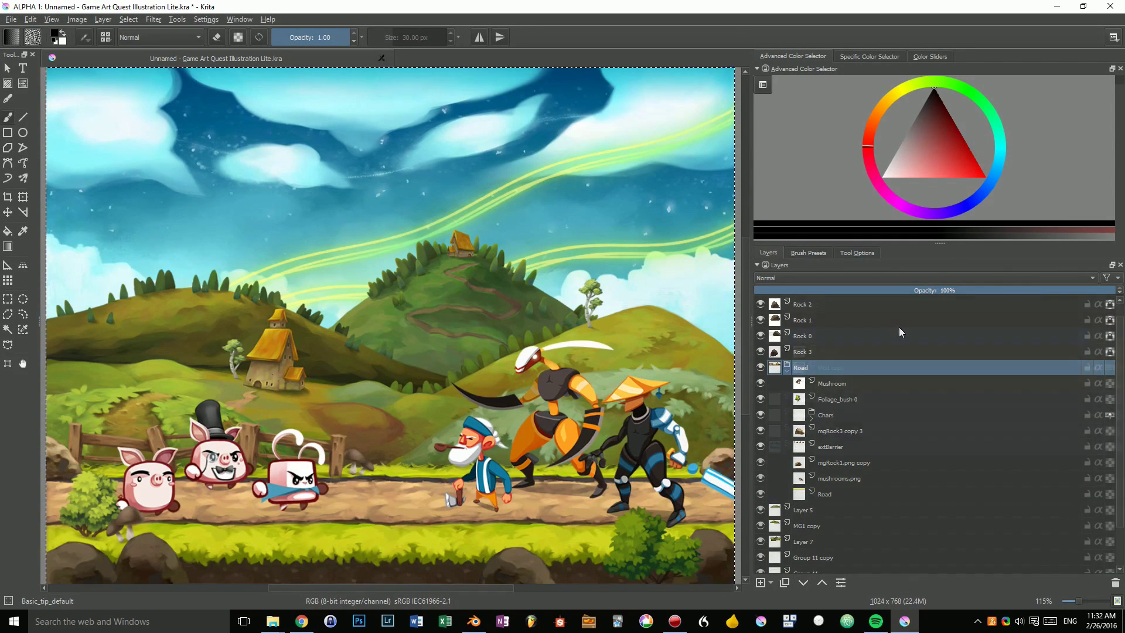
Group the sky layers as Sky, then reposition the MG1 copy layer in the stack.
left_click(820, 398)
key("Insert")
double_click(829, 400)
type("Layer 37")
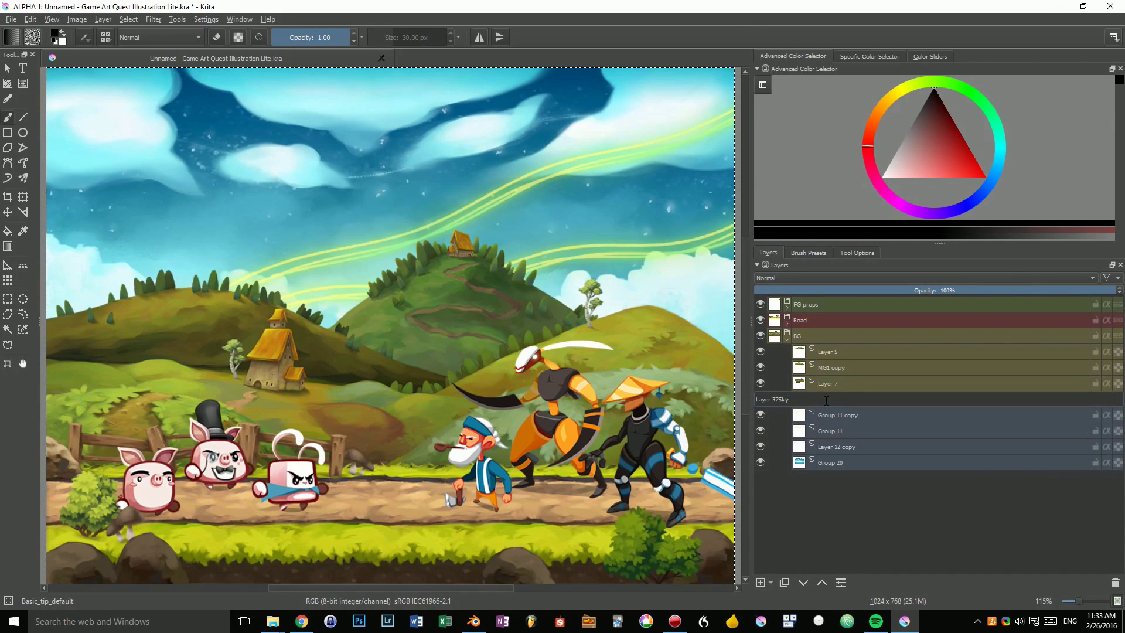
type("Sky")
key("Return")
left_click(823, 320)
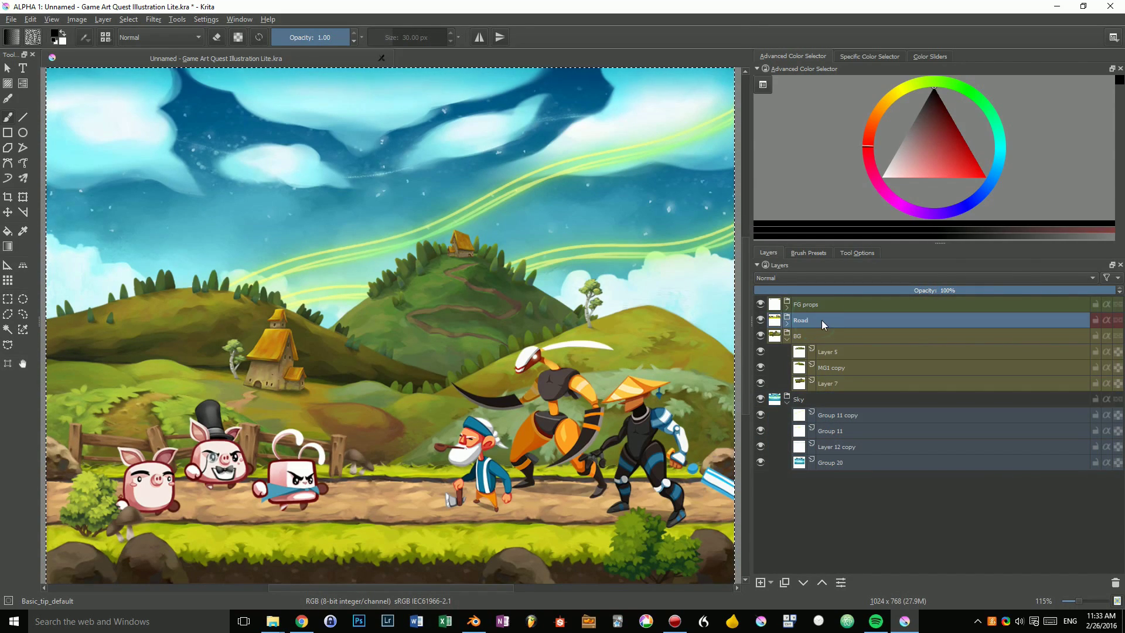
left_click_drag(892, 367, 783, 404)
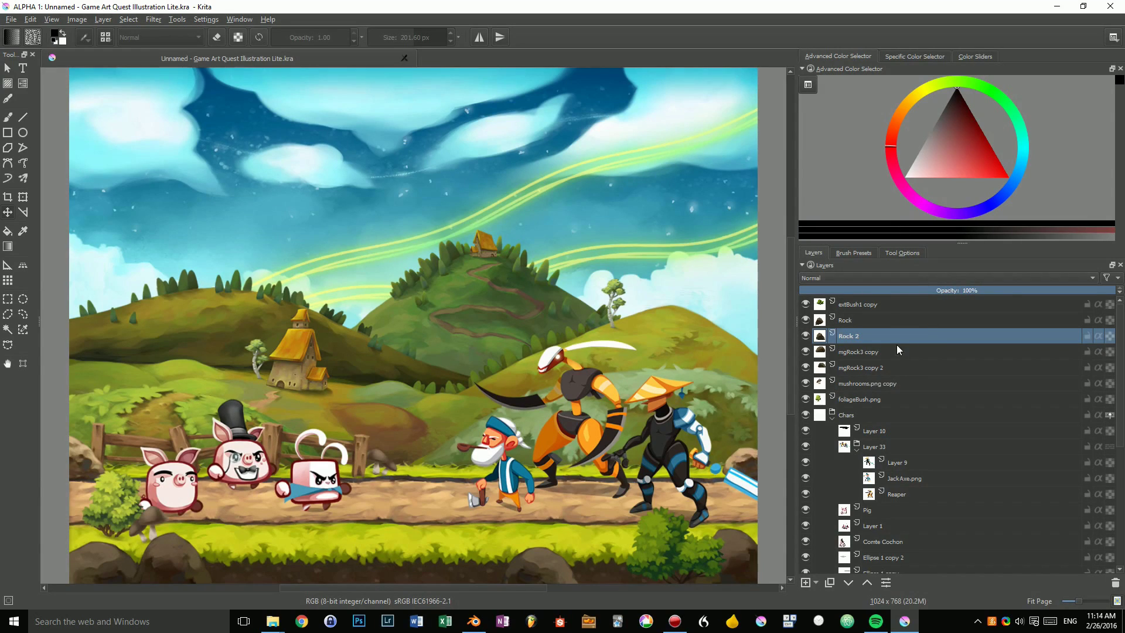
Select the mgRock3 copy layers and open mgRock3 copy's properties.
left_click(893, 354)
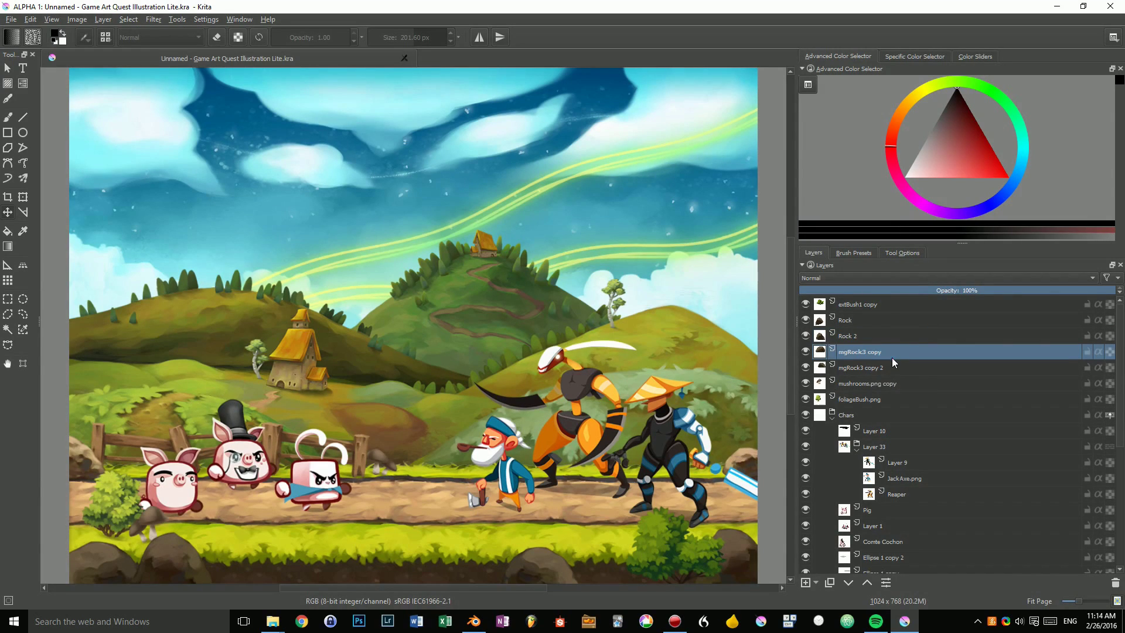
left_click(893, 400)
left_click(891, 385)
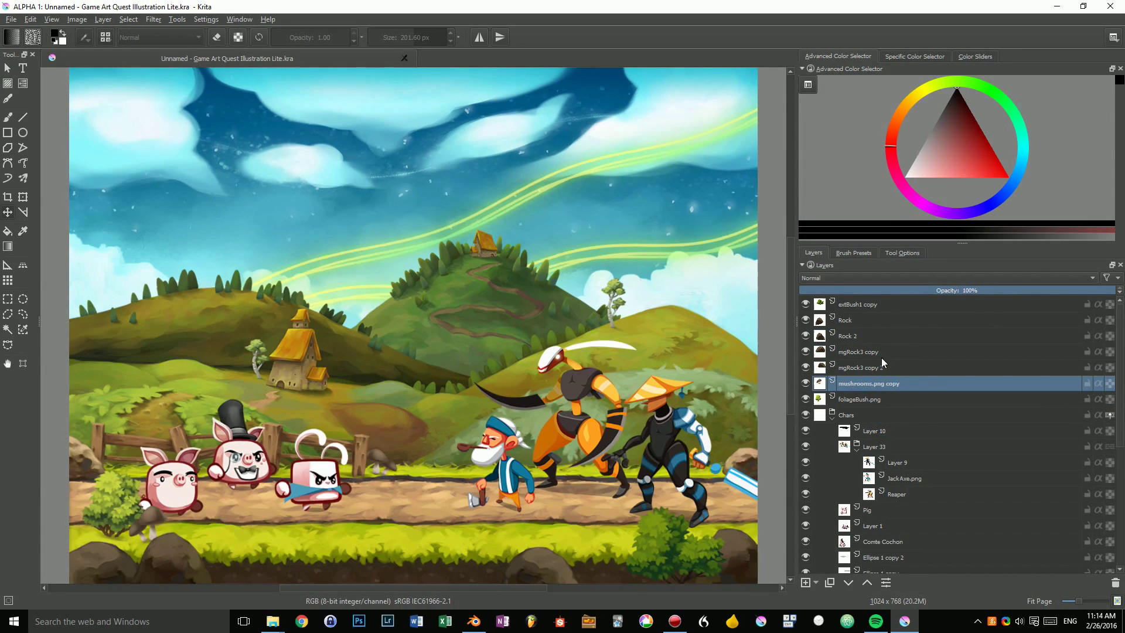
left_click(883, 368)
left_click(883, 354, "shift")
double_click(819, 350)
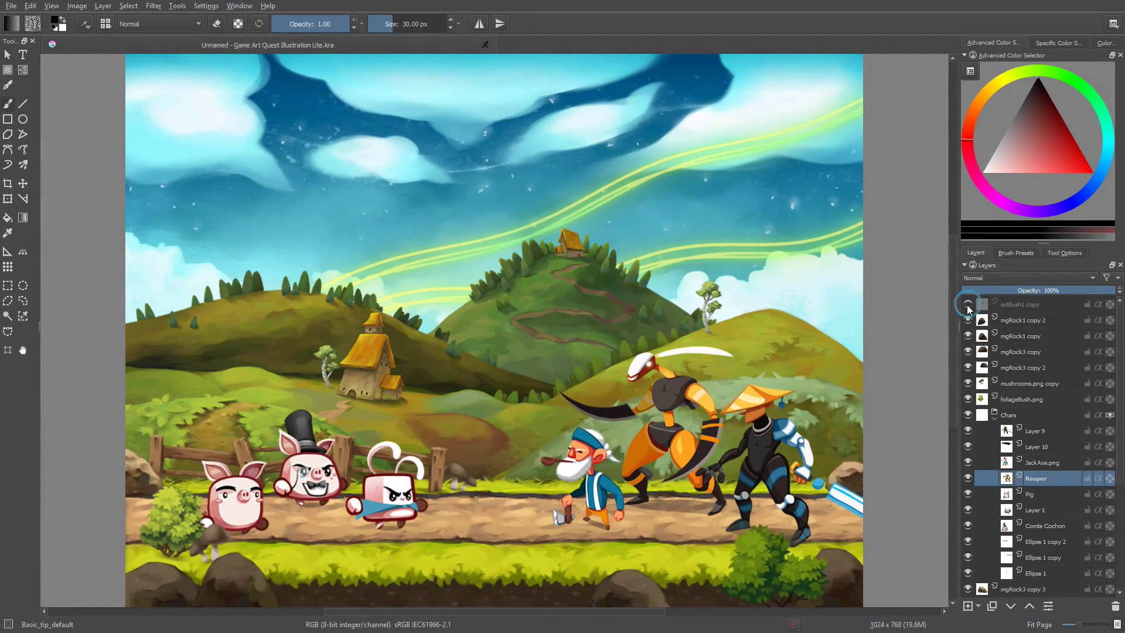
Hide the front bush and rock layers, then show them again.
left_click(968, 305)
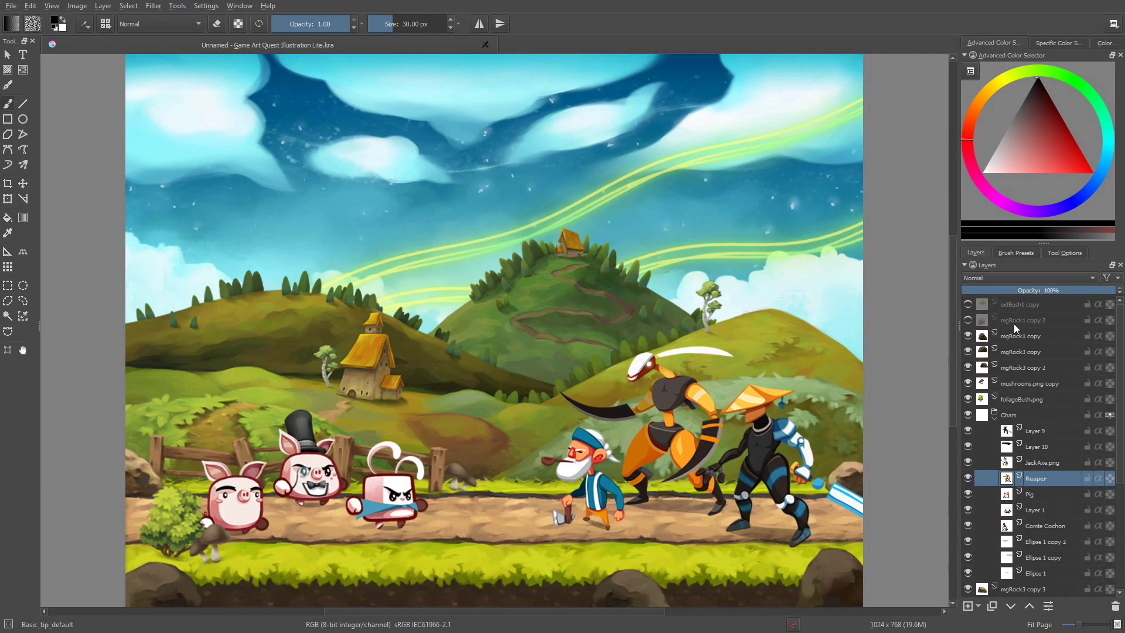
left_click(968, 320)
left_click(968, 305)
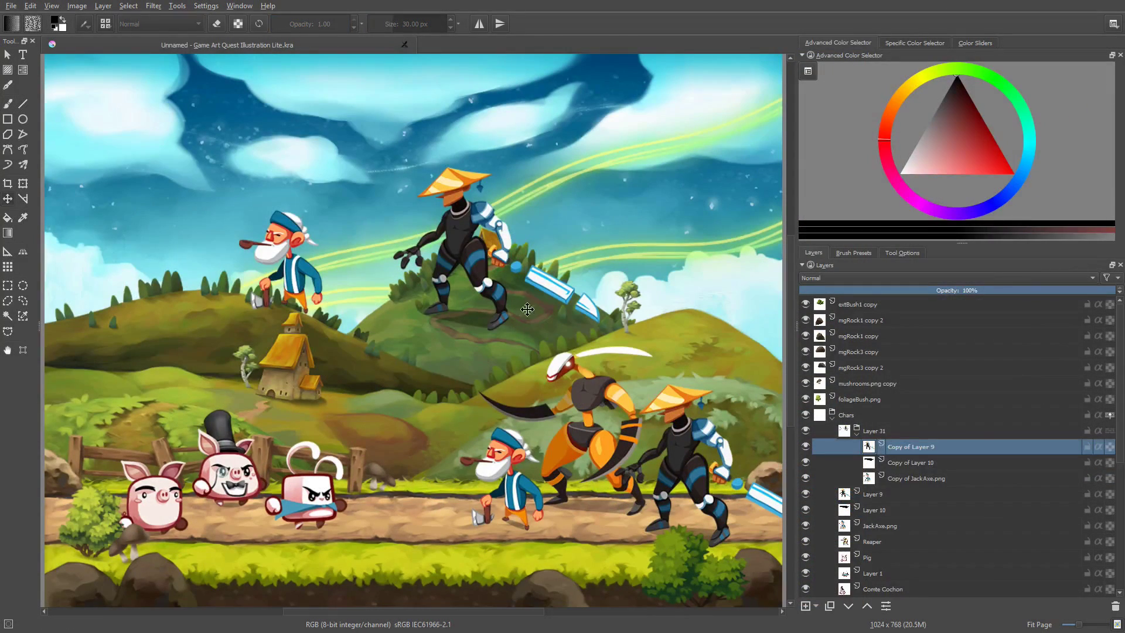
Try a black fill on the upper ninja, undo it, and bring up the Rock layers' context menu.
key("ctrl+shift+g")
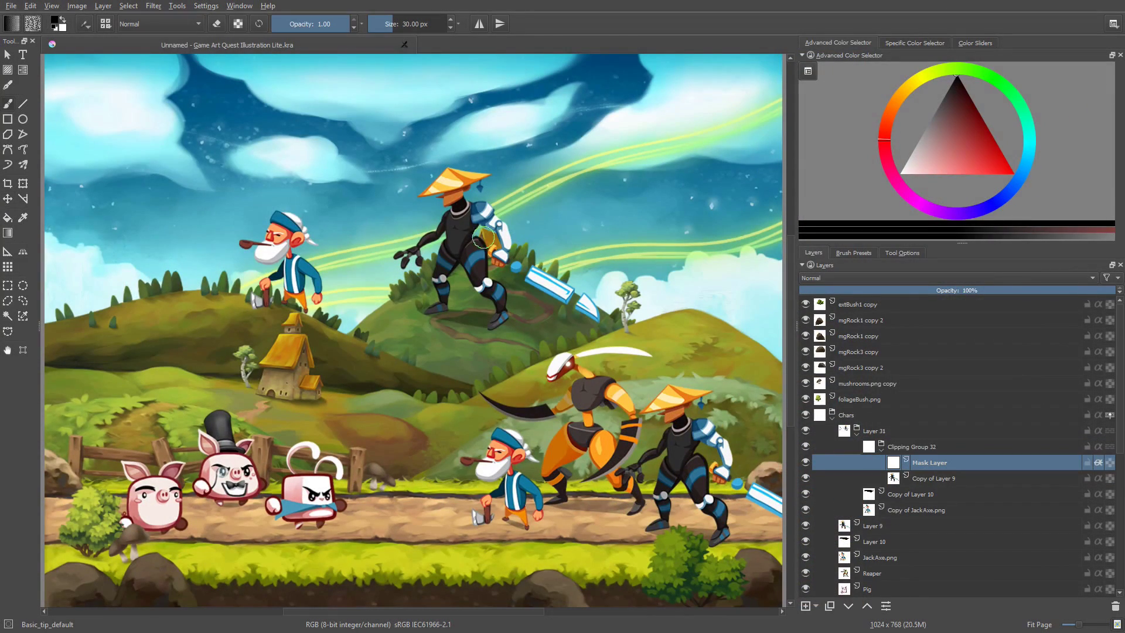
mouse_move(440, 224)
left_mouse_down()
mouse_move(525, 193)
mouse_move(467, 247)
mouse_move(465, 264)
mouse_move(554, 281)
mouse_move(457, 259)
left_mouse_up()
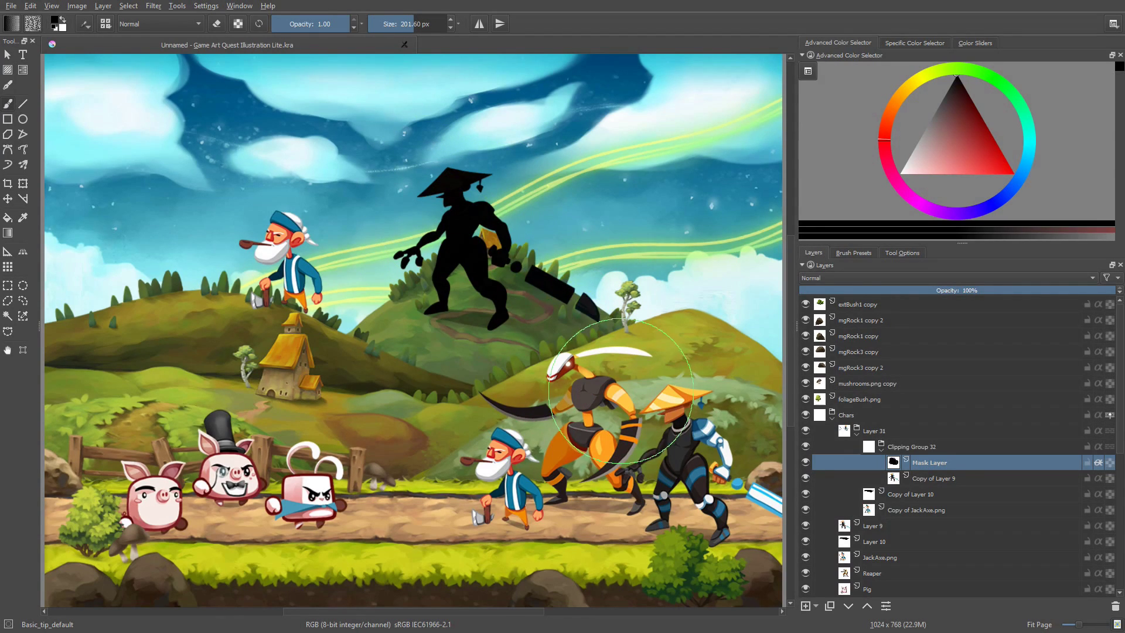
key("ctrl+z")
key("ctrl+z")
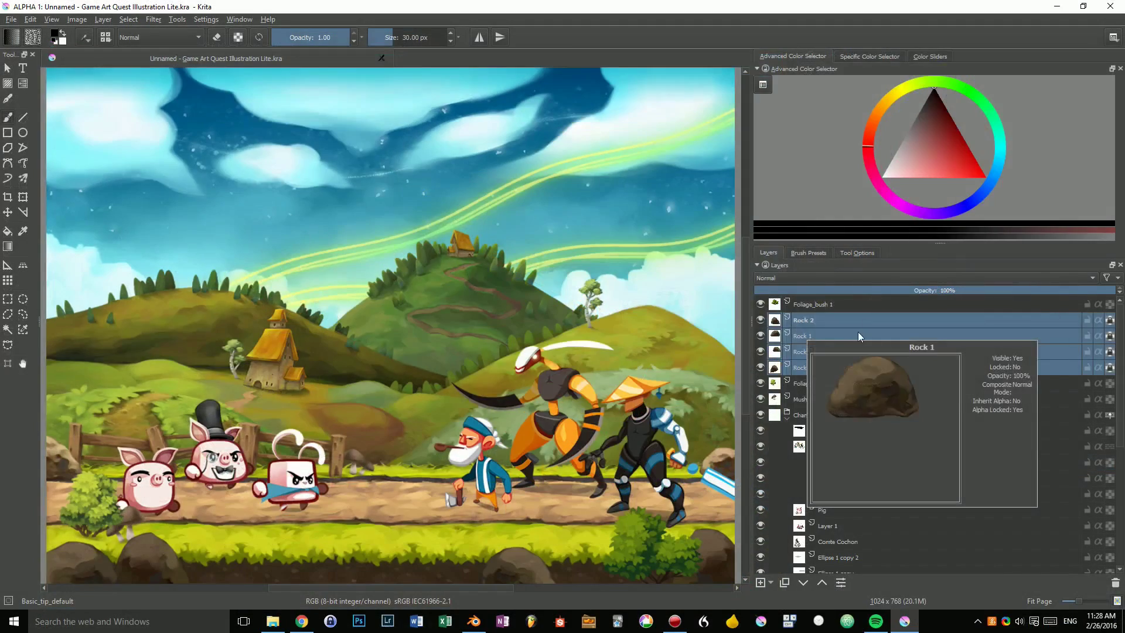
right_click(863, 331)
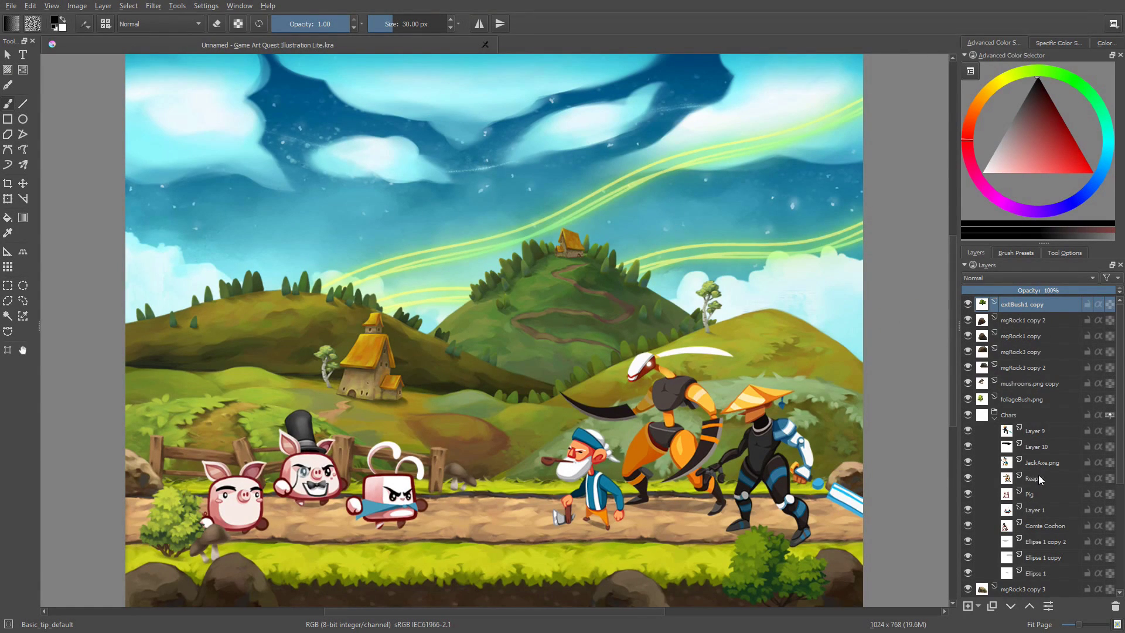
left_click(1045, 367)
left_click(1050, 309)
left_click(1046, 335)
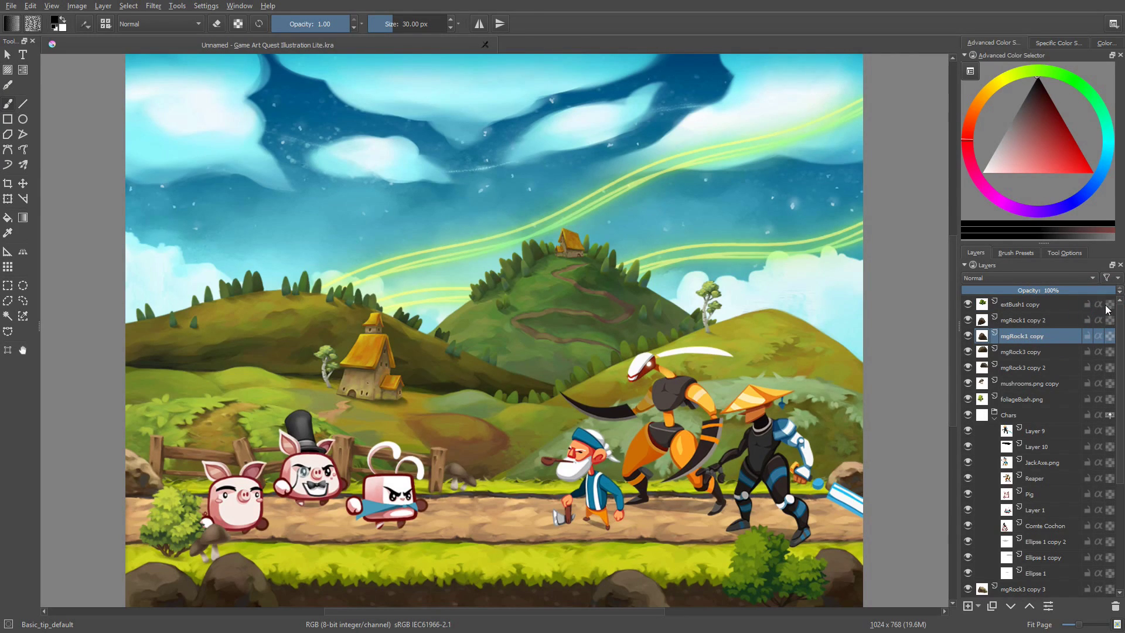
left_click(969, 304)
left_click(985, 402)
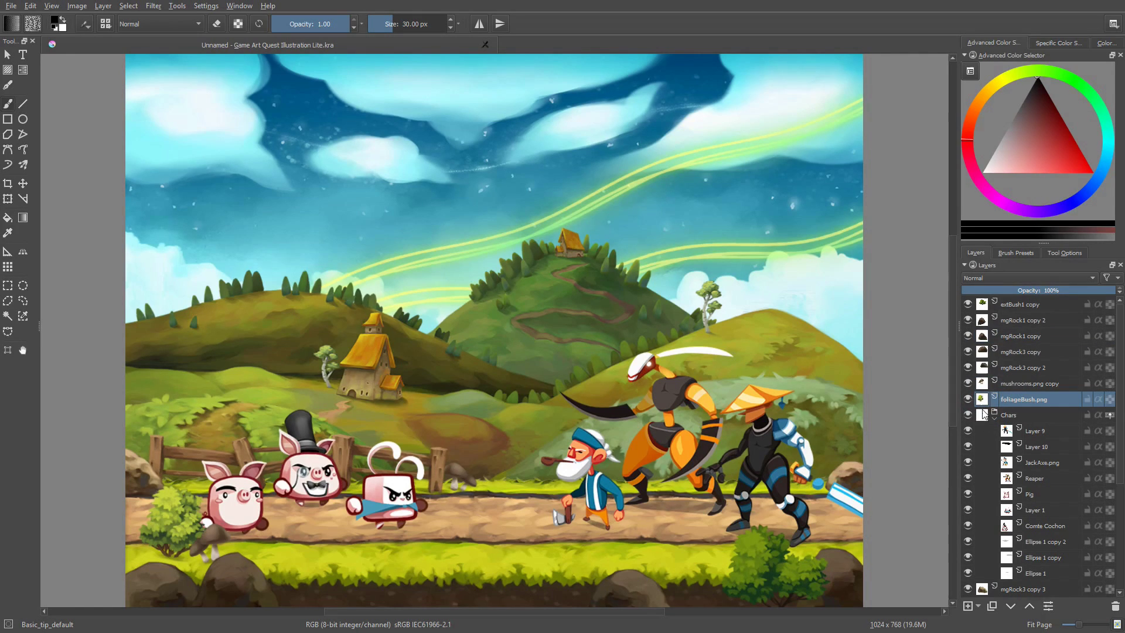
left_click(1029, 431)
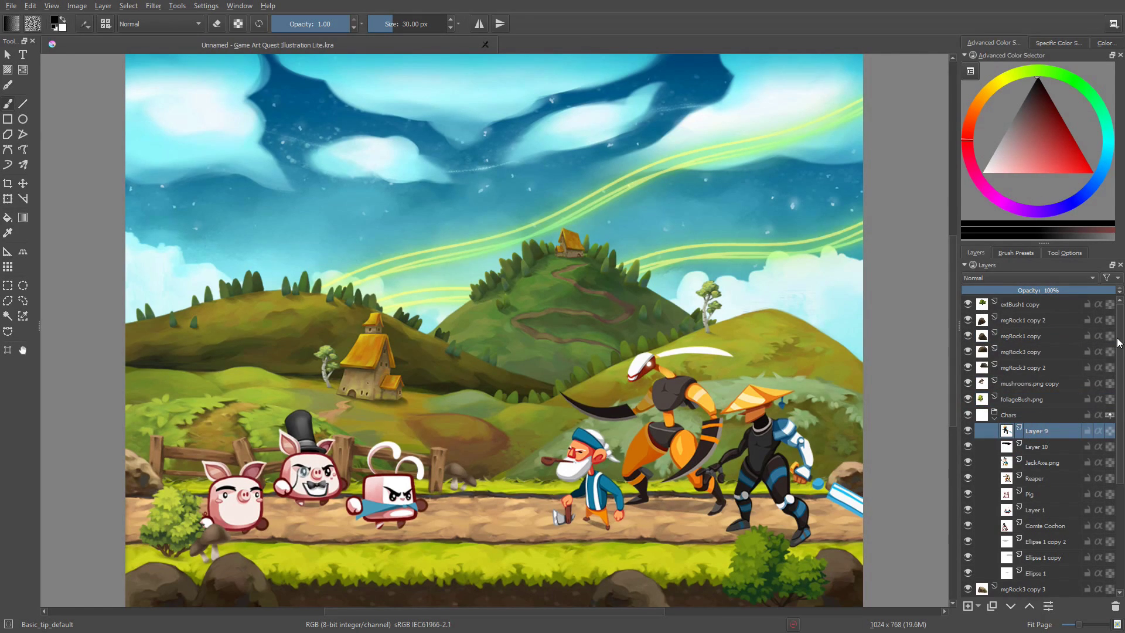
left_click_drag(1119, 343, 1119, 409)
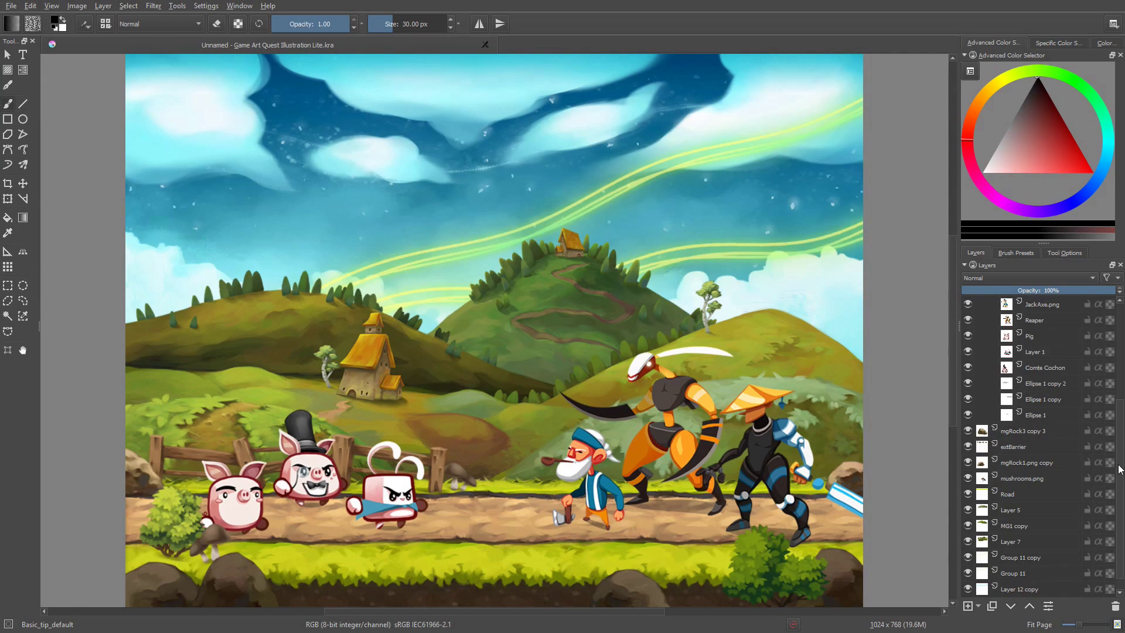
scroll(1086, 334, "up", 1)
scroll(1087, 302, "up", 1)
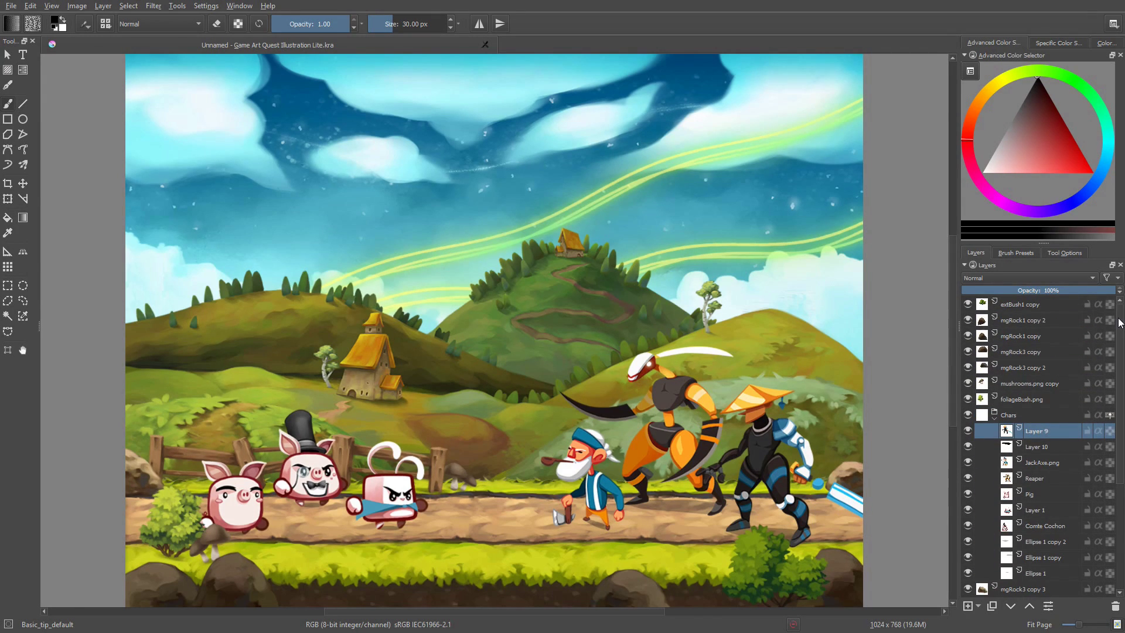
left_click(1033, 323)
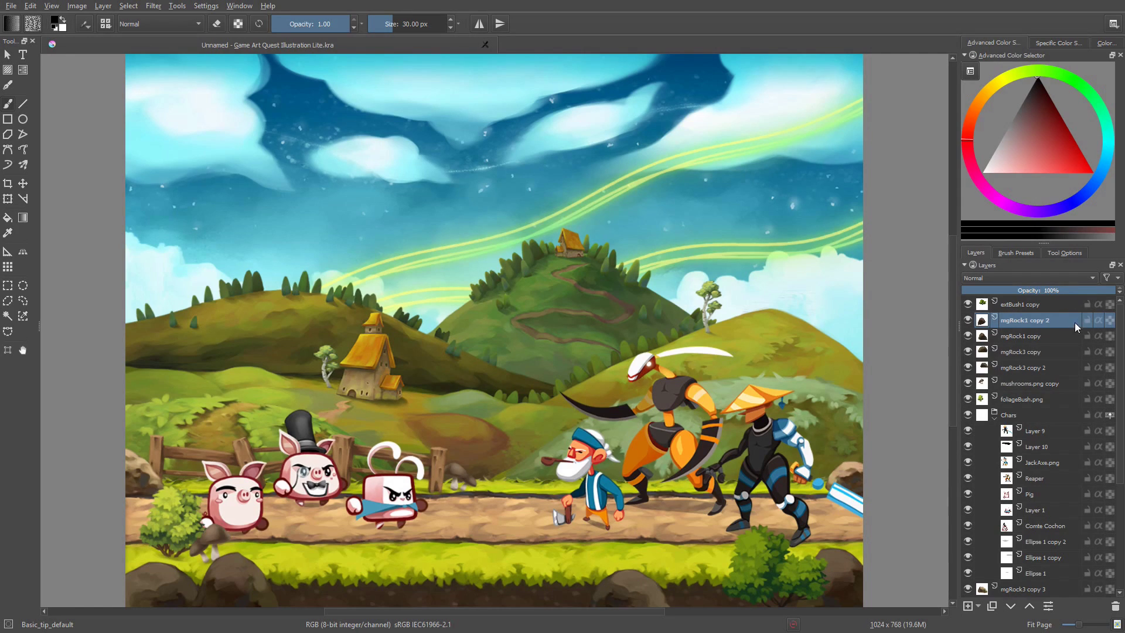
Make the Reaper layer active inside the Chars group.
left_click(992, 416)
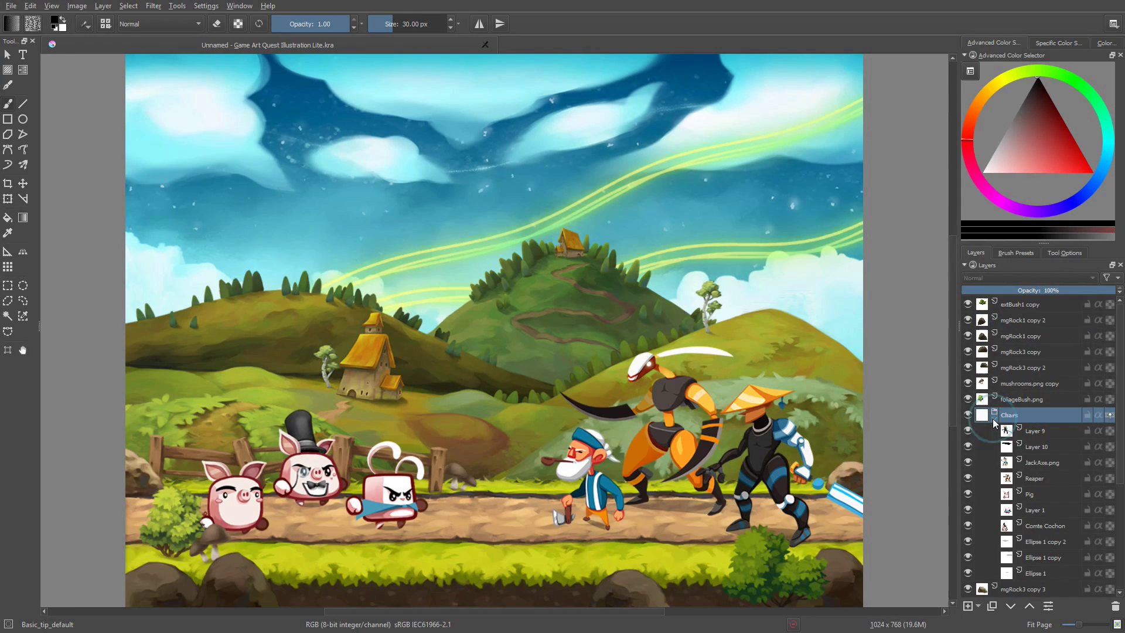
left_click(1043, 542)
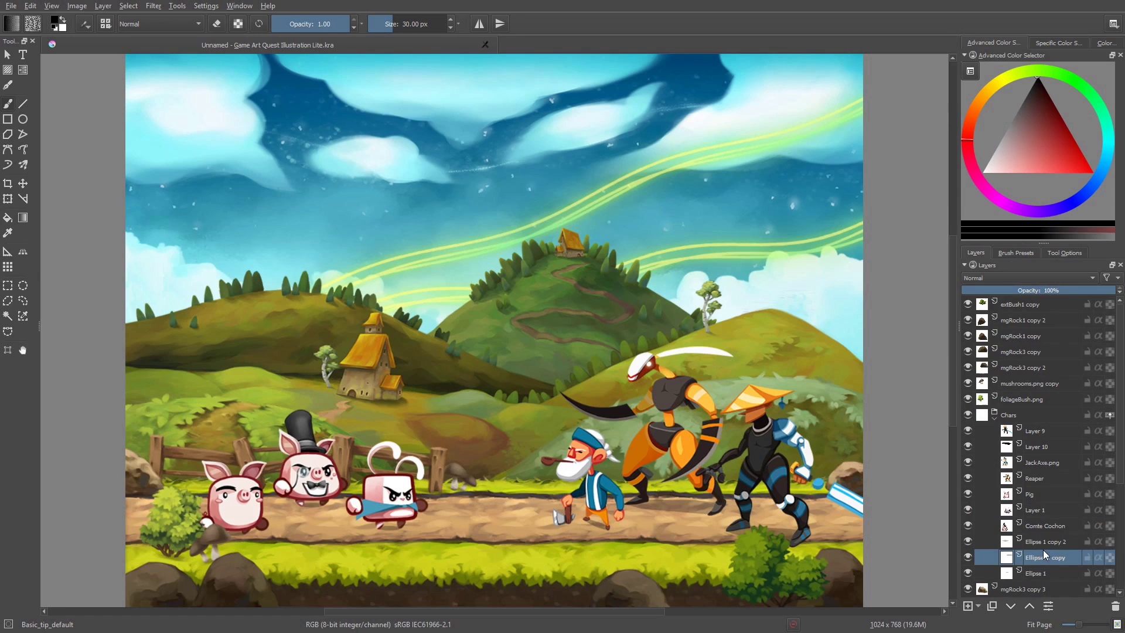
left_click(1038, 479)
Unhide the bush, mgRock1 and mgRock3 copy layers and widen the Layers docker.
left_click(969, 304)
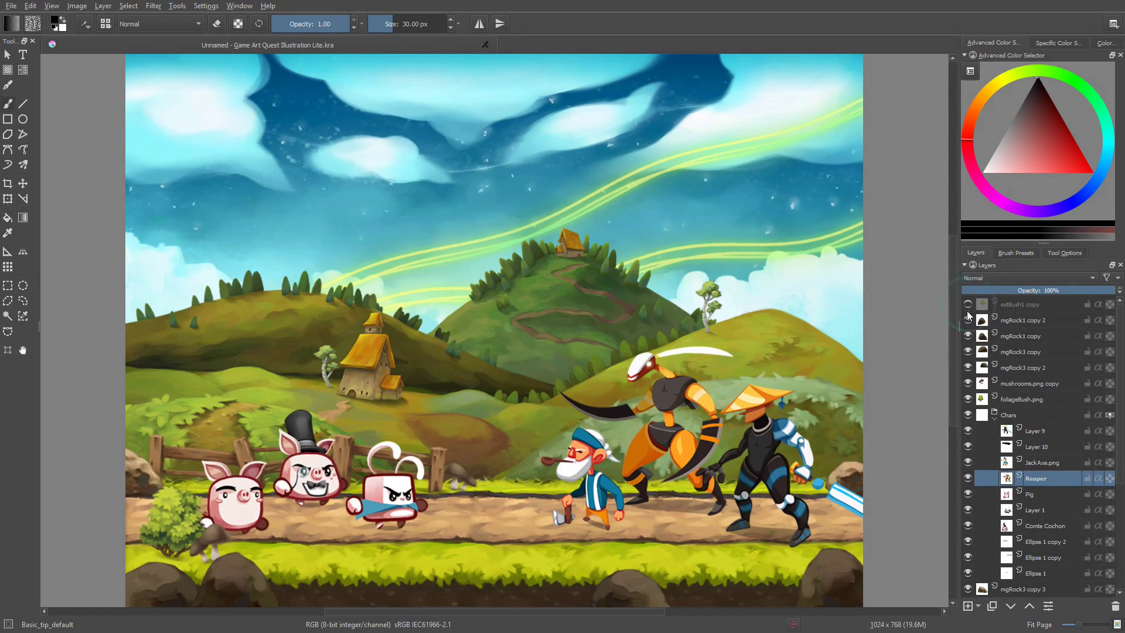
left_click(968, 320)
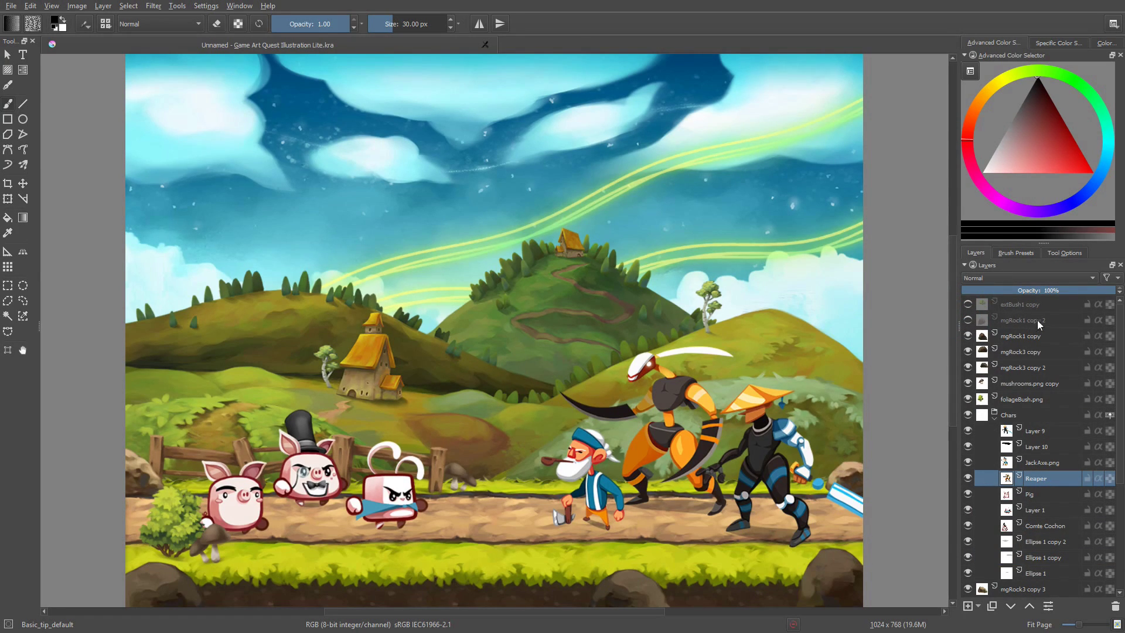
left_click(969, 320)
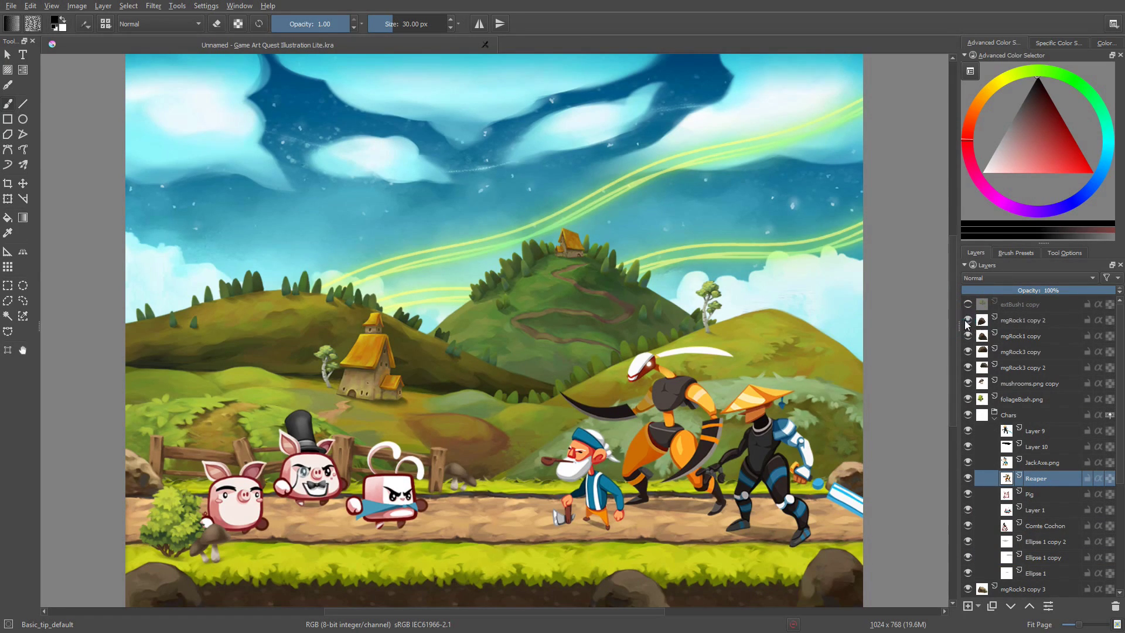
left_click(969, 368)
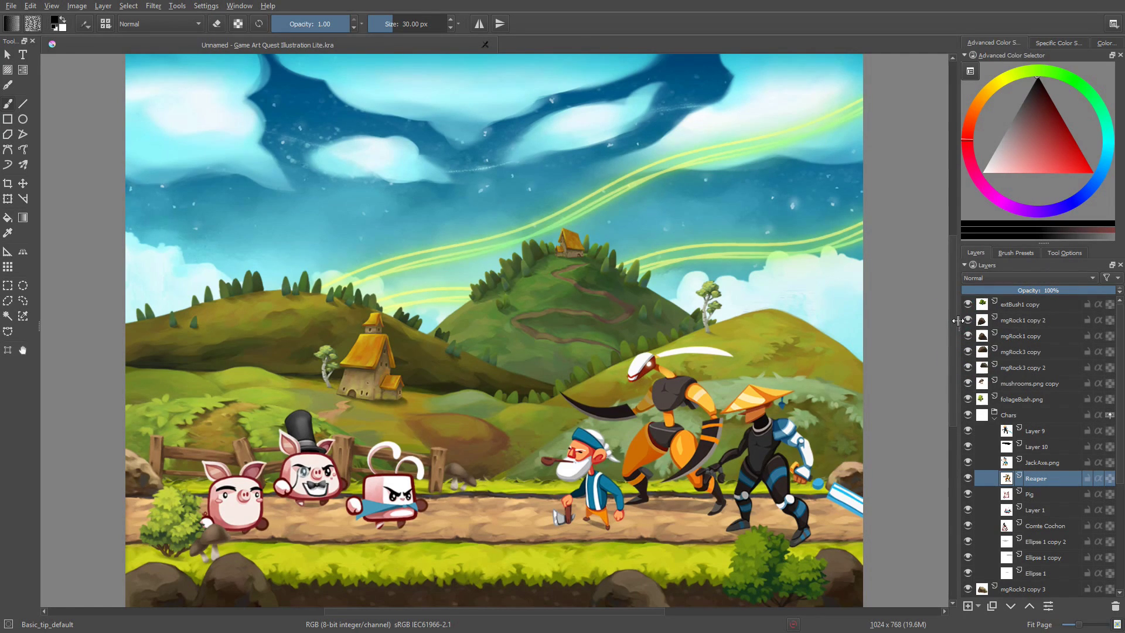
left_click_drag(956, 321, 838, 323)
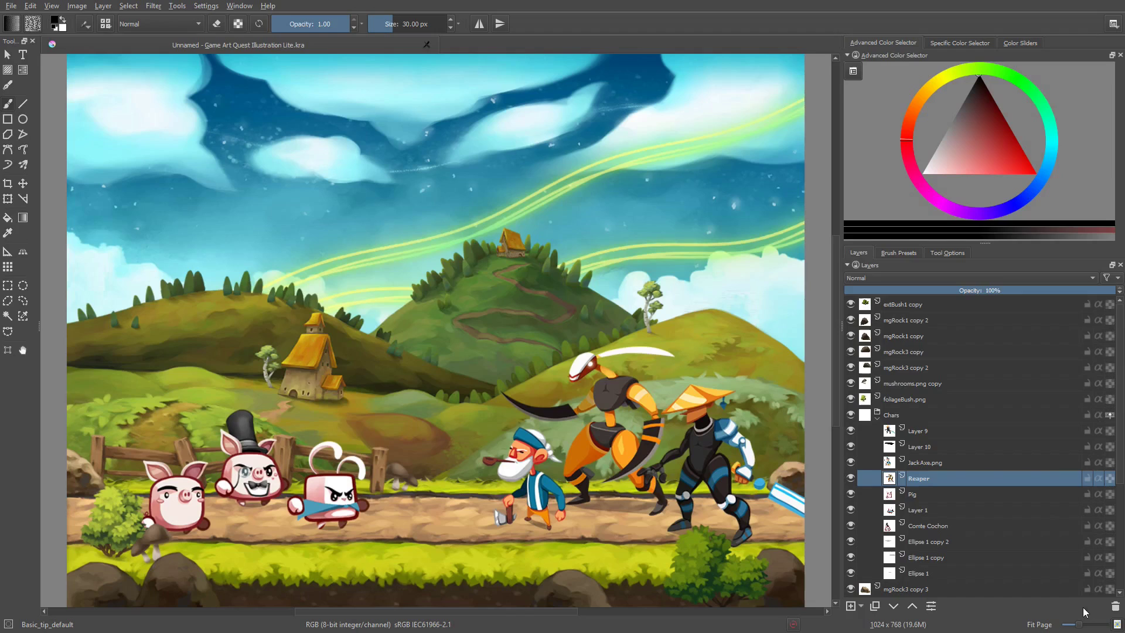
Group the mgRock1 copy layer into Layer 31 and move a layer lower in the stack.
left_click(988, 307)
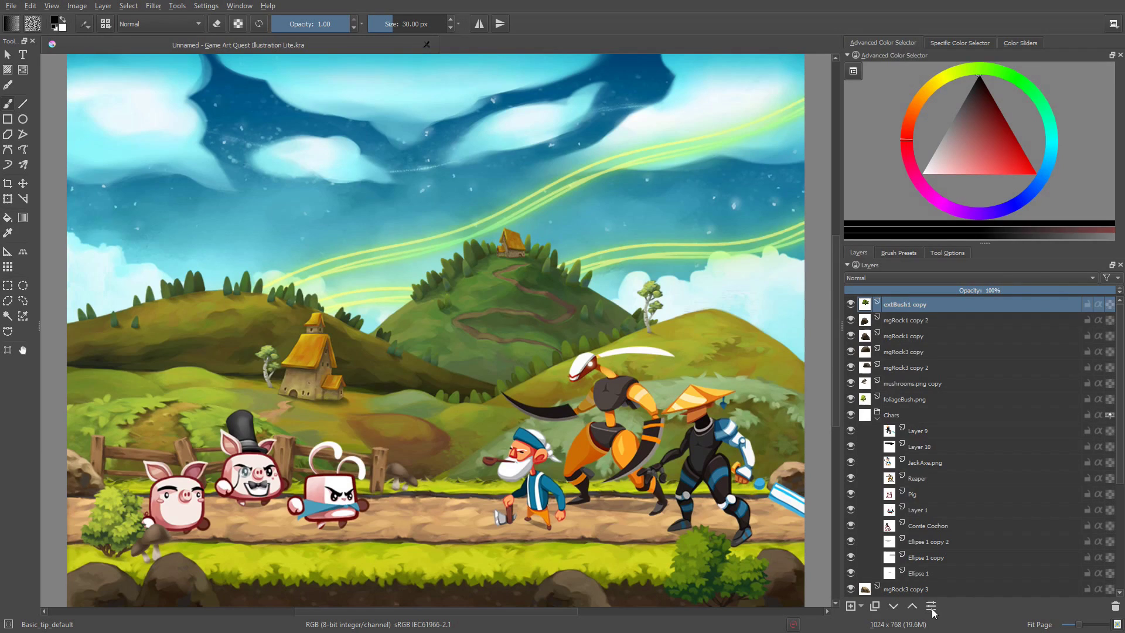
left_click(937, 335)
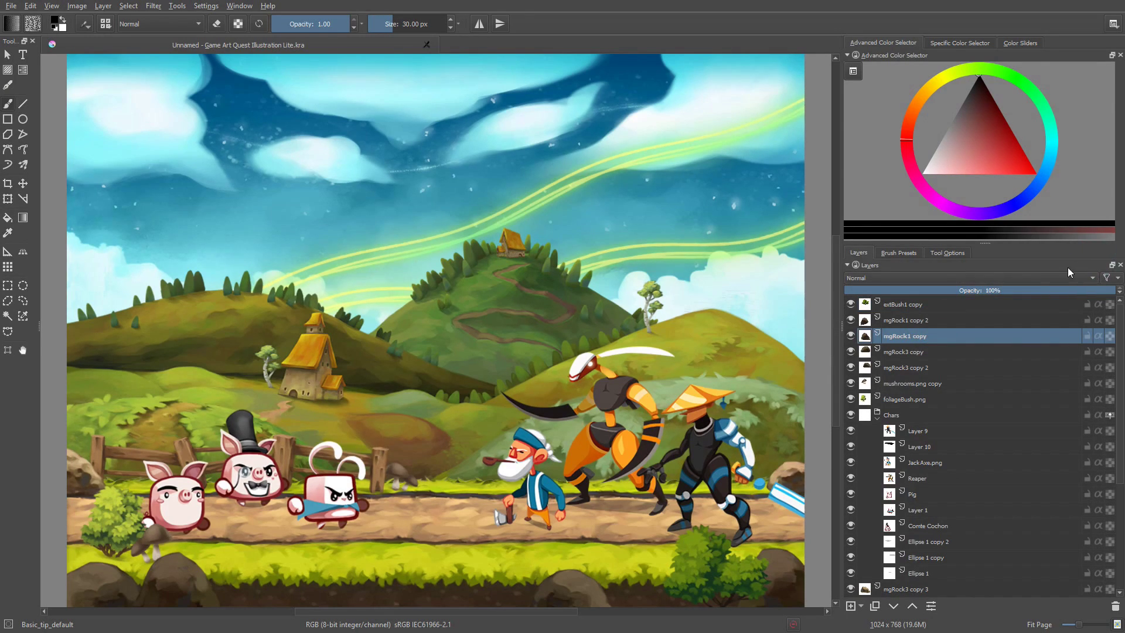
key("ctrl+g")
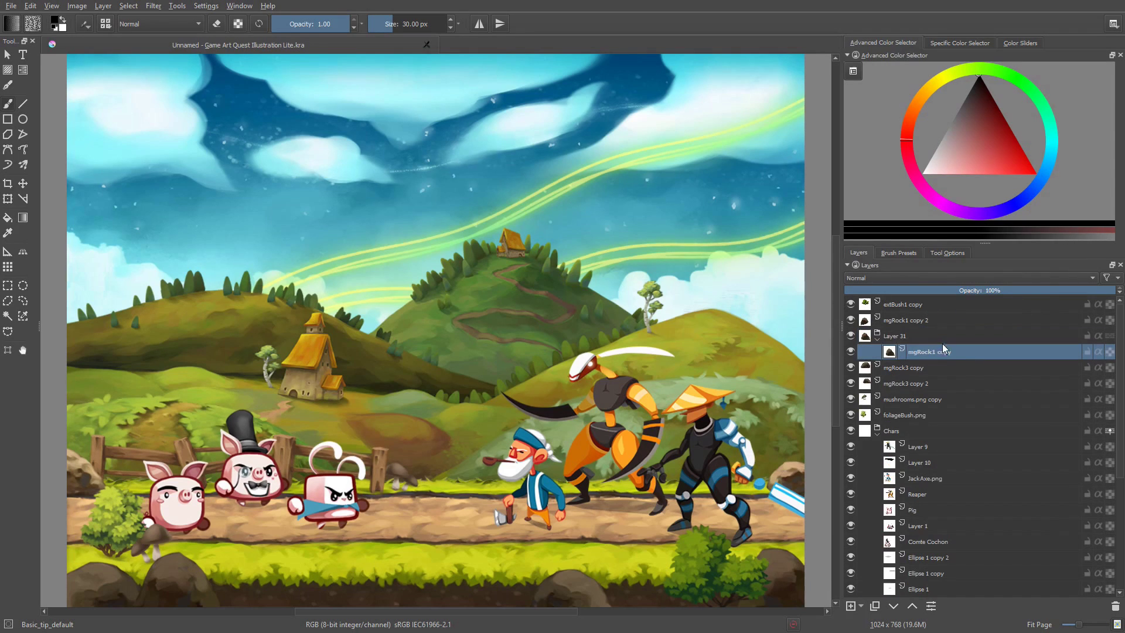
left_click_drag(890, 344, 897, 396)
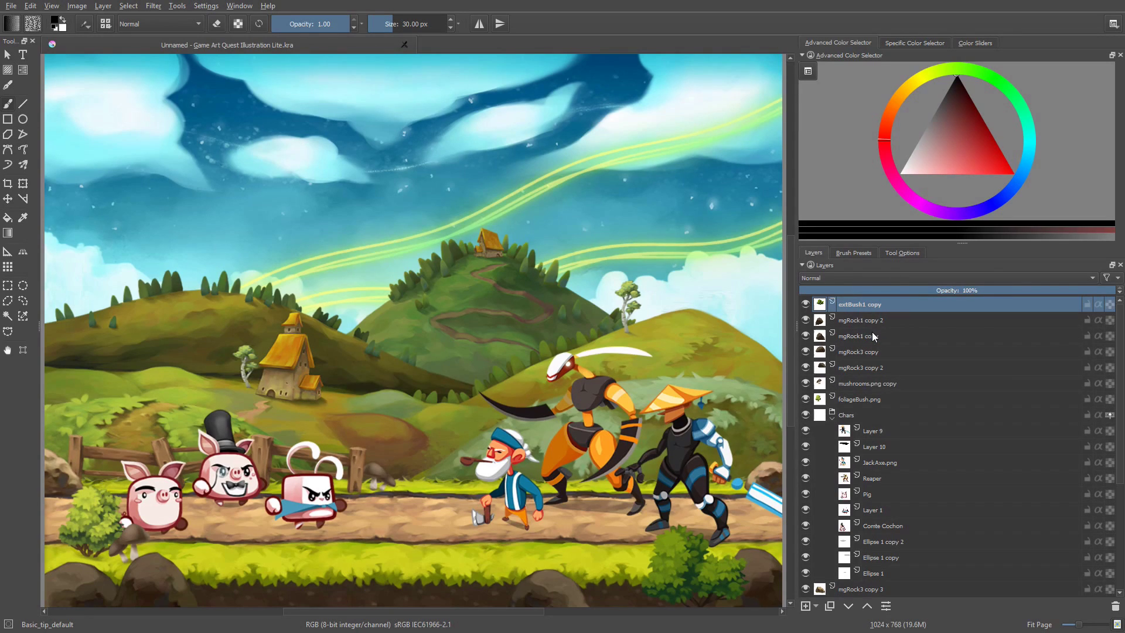
Duplicate Layer 9, Layer 10 and JackAxe.png within the Chars group.
left_click(871, 336, "shift")
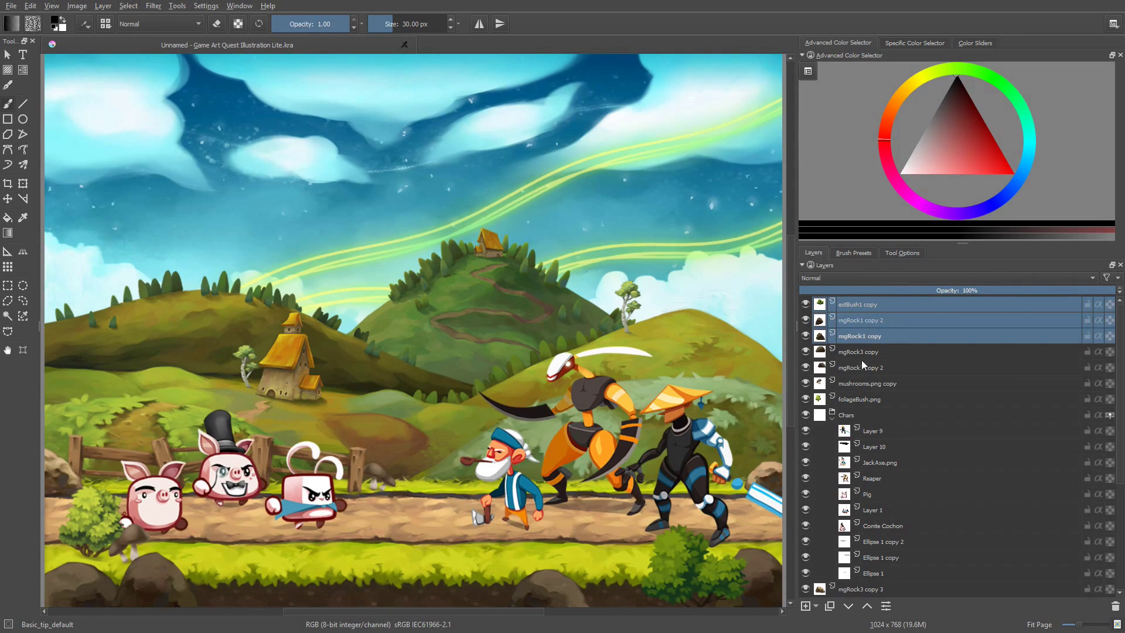
left_click(876, 436)
left_click(880, 465, "shift")
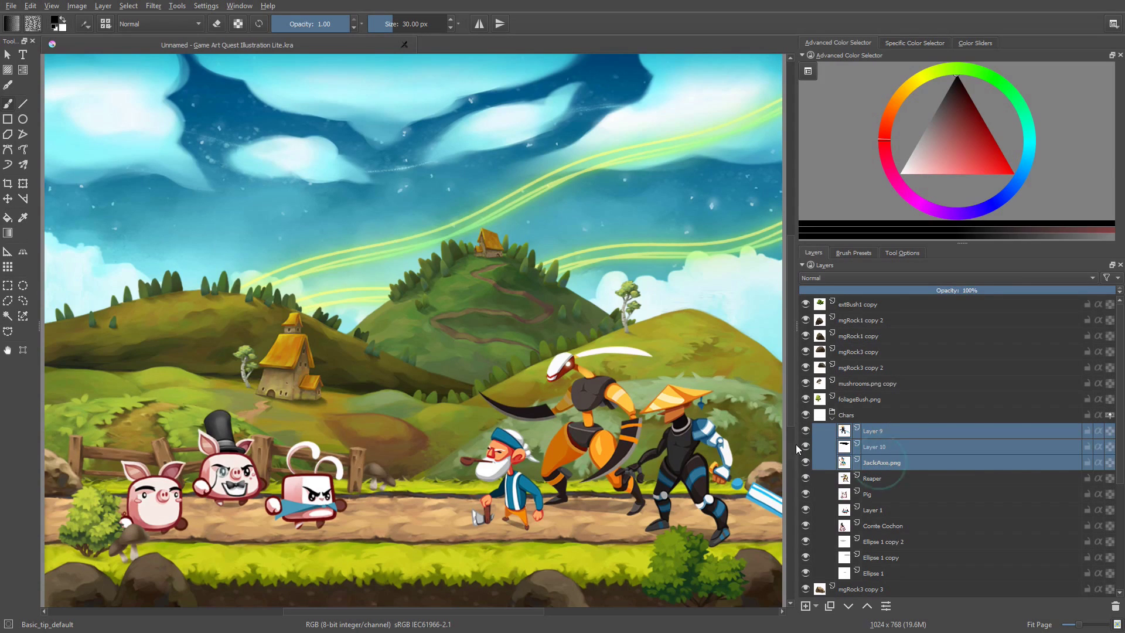
key("ctrl+j")
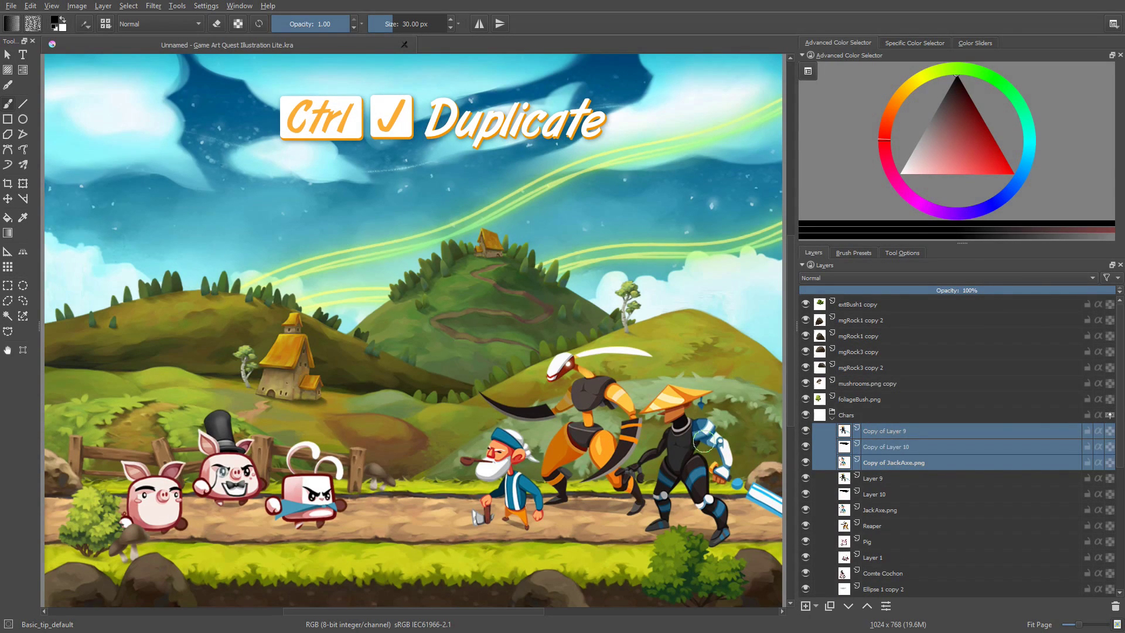
Group the copies, add a clipping group on Copy of Layer 9, and paint over its mask.
key("ctrl+g")
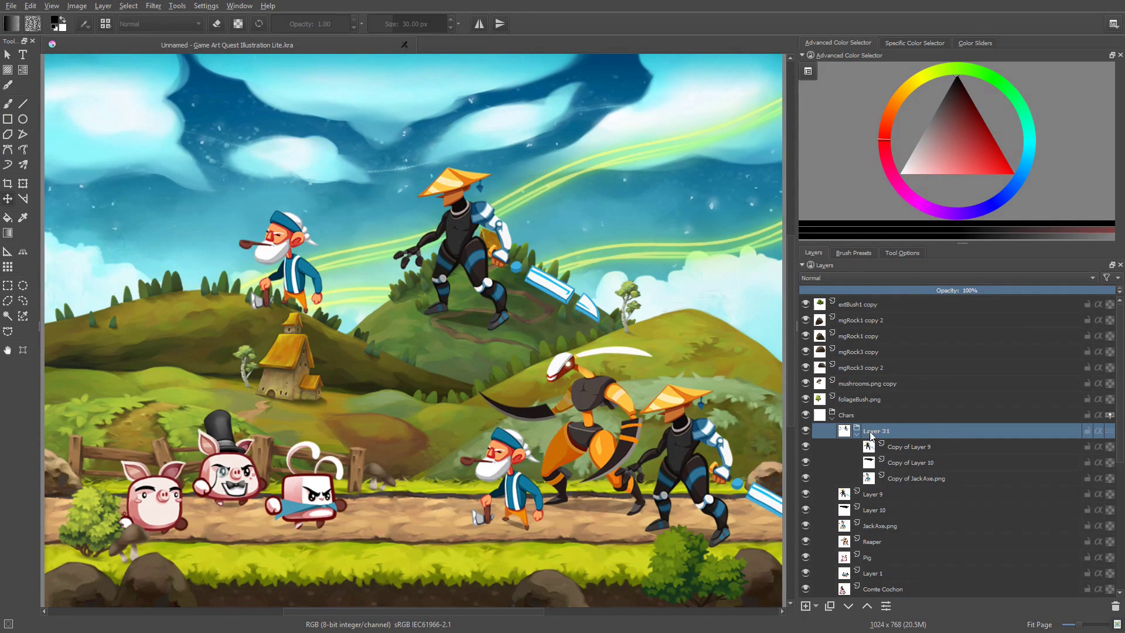
left_click(901, 449)
key("ctrl+shift+g")
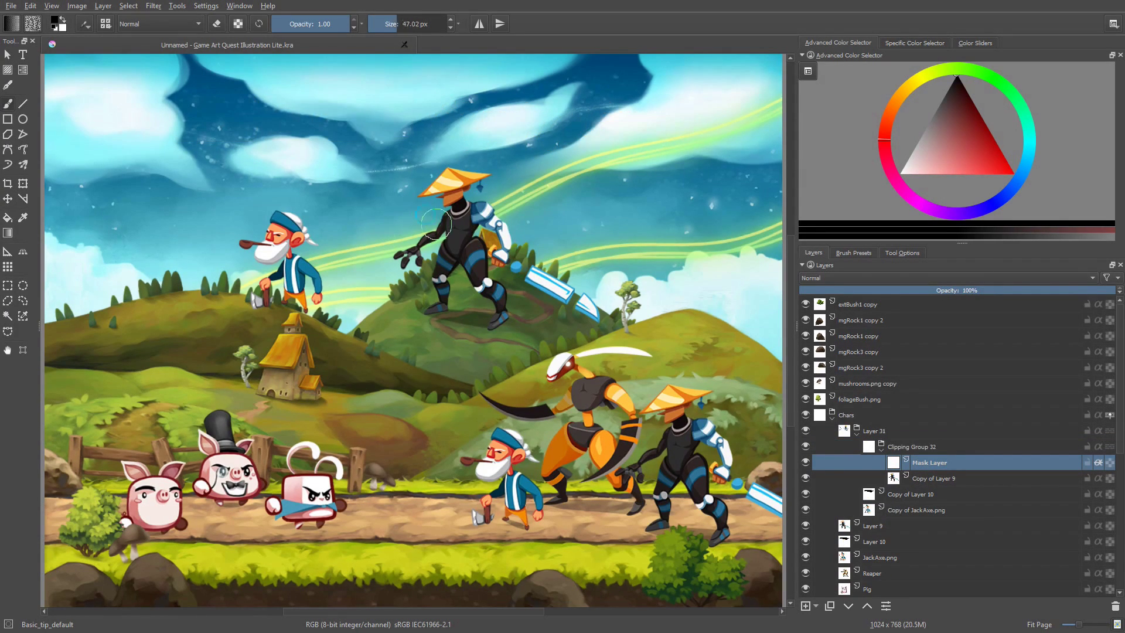
mouse_move(480, 186)
left_mouse_down()
mouse_move(457, 281)
mouse_move(572, 290)
mouse_move(585, 307)
mouse_move(432, 182)
left_mouse_up()
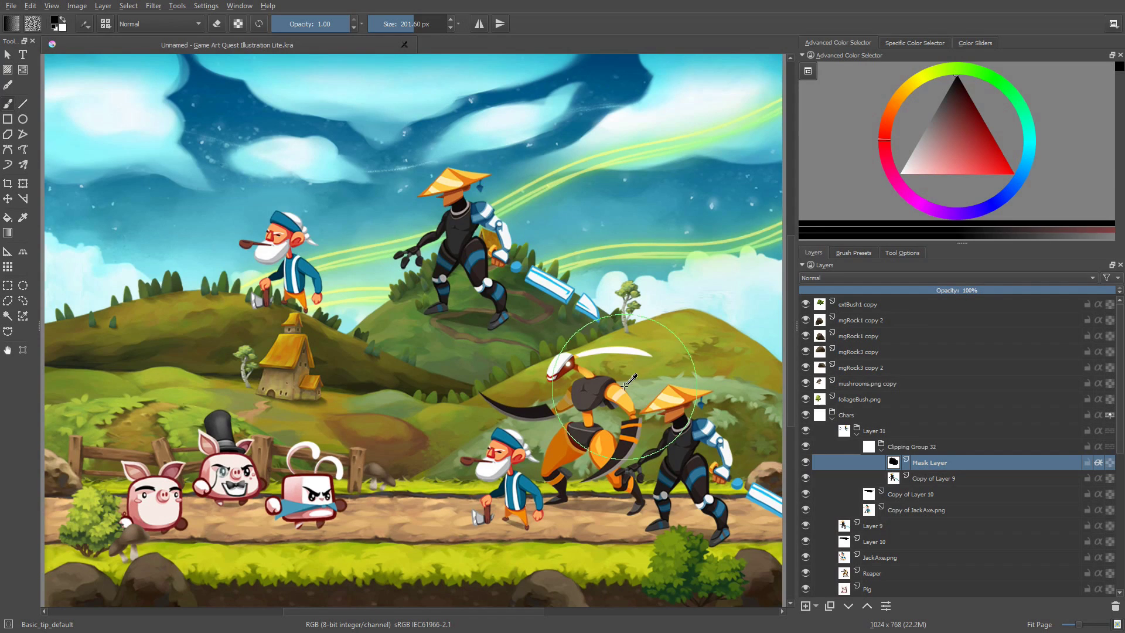
Select group Layer 31 together with the copied character layers.
left_click(894, 432)
left_click(919, 508)
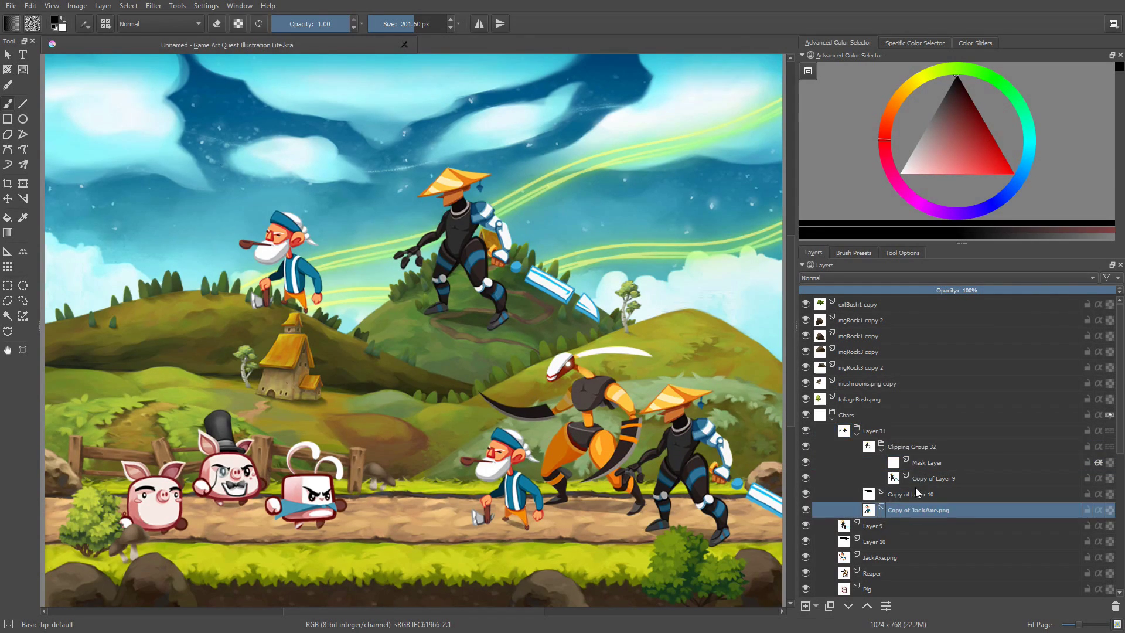
left_click(921, 460, "shift")
Delete the copied character layers and the Layer 31 group.
key("shift+Delete")
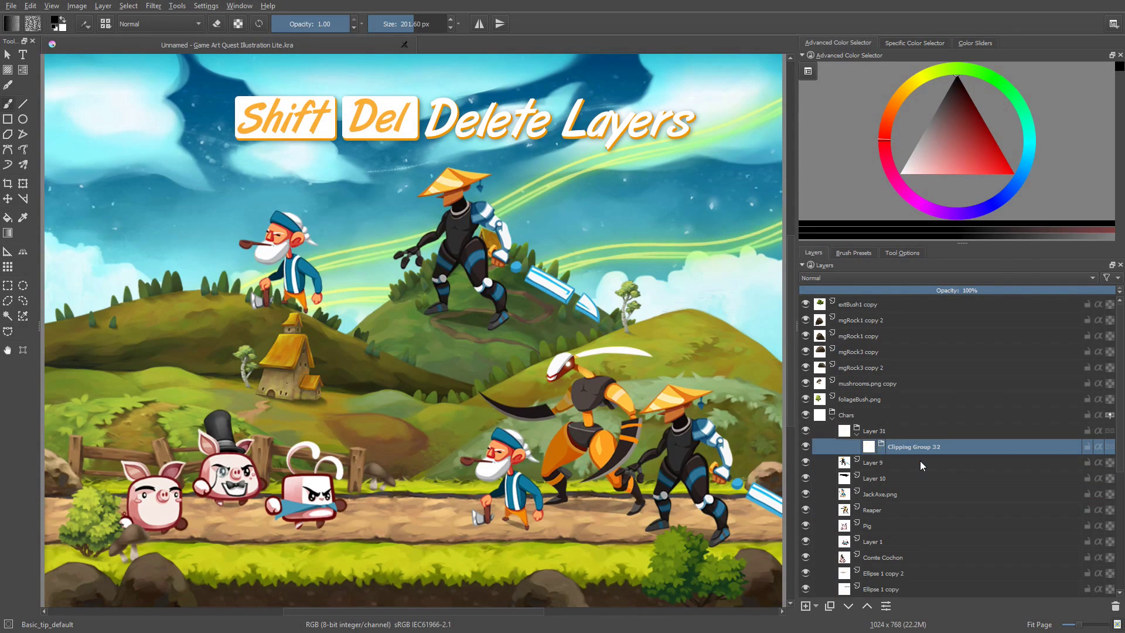
left_click(925, 433, "shift")
key("shift+Delete")
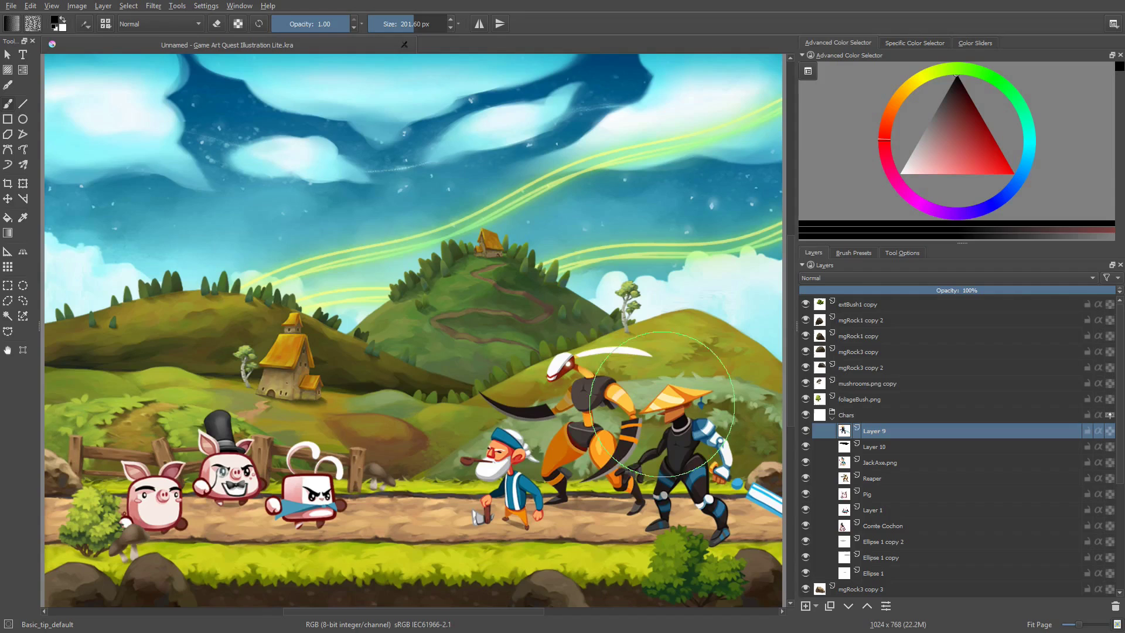
Group Reaper, Layer 9 and JackAxe.png into a new group.
left_click(587, 383)
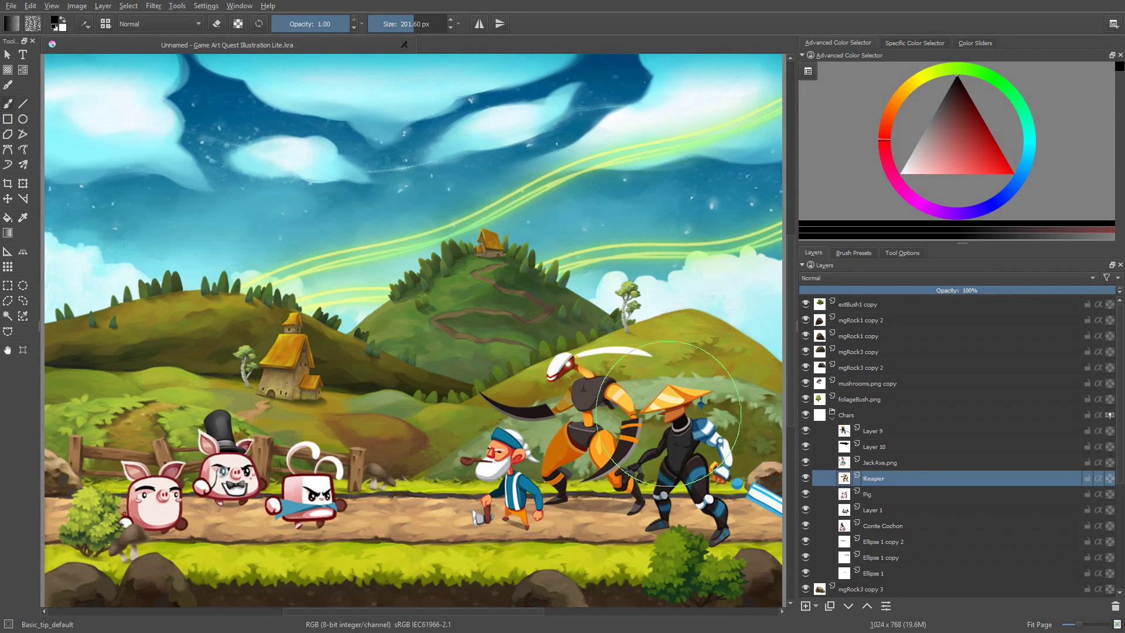
left_click(694, 431, "shift")
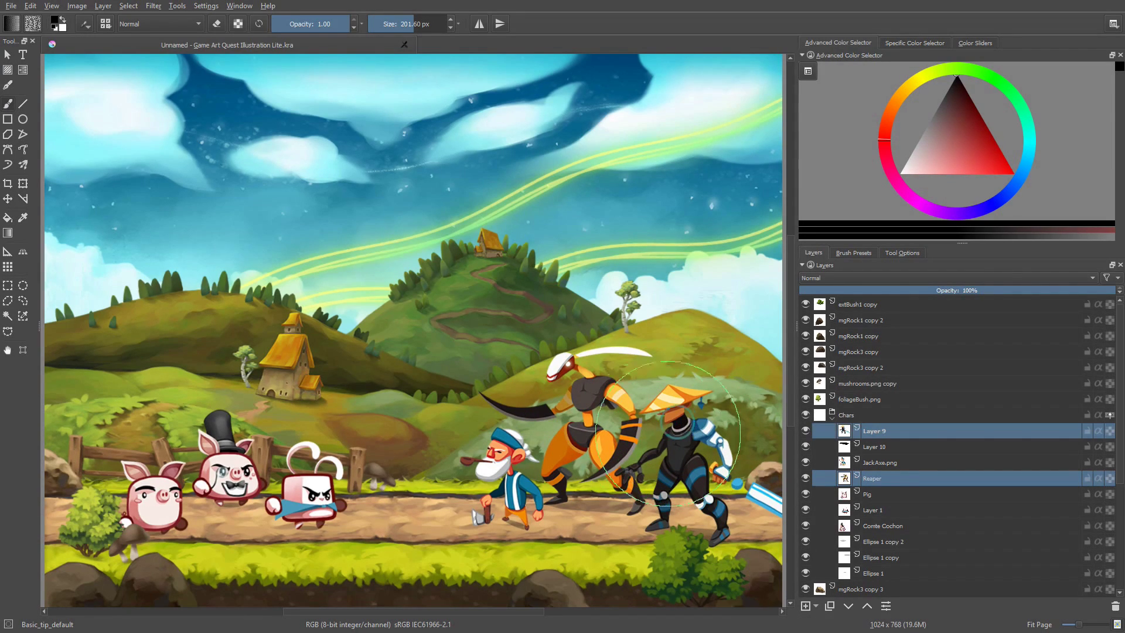
left_click(509, 446, "shift")
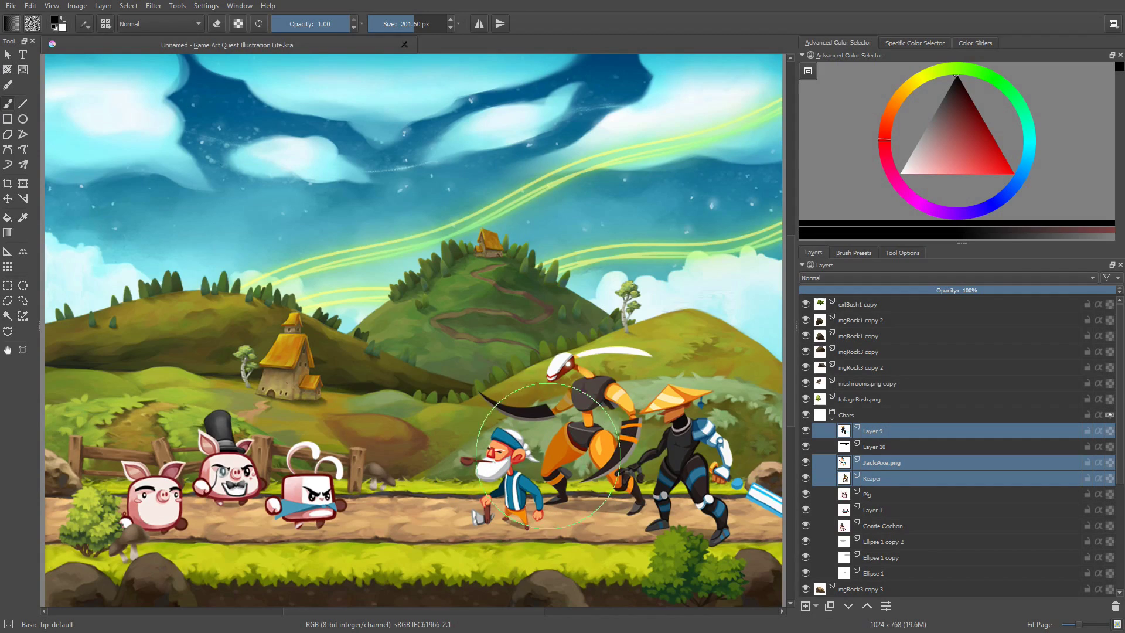
key("ctrl+g")
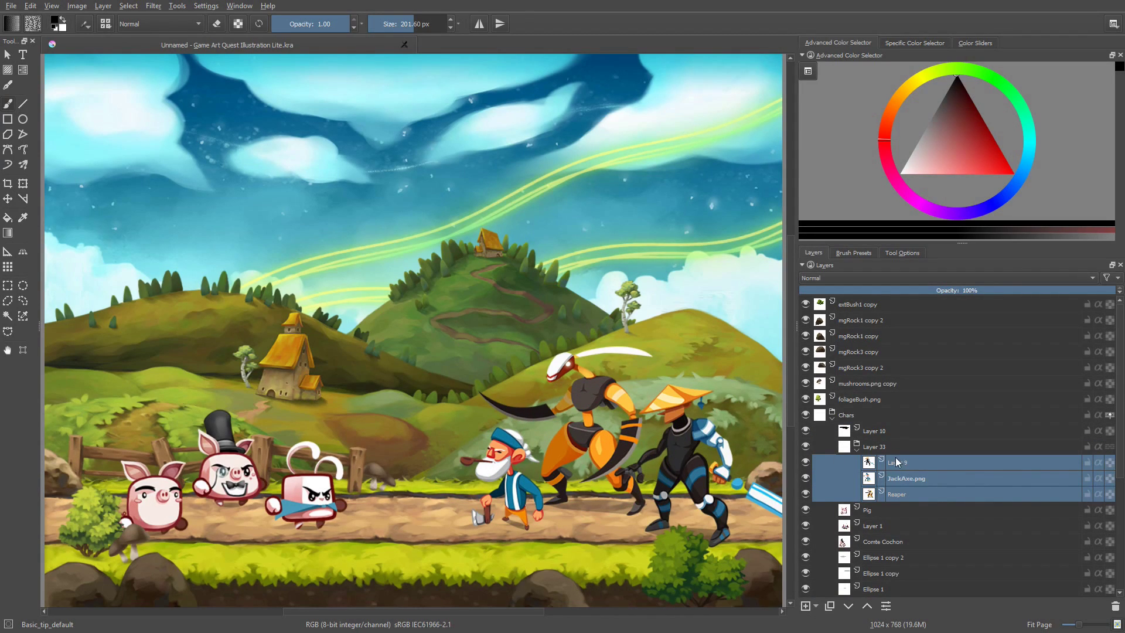
Move the Layer 33 character group up onto the hills.
left_click(897, 449)
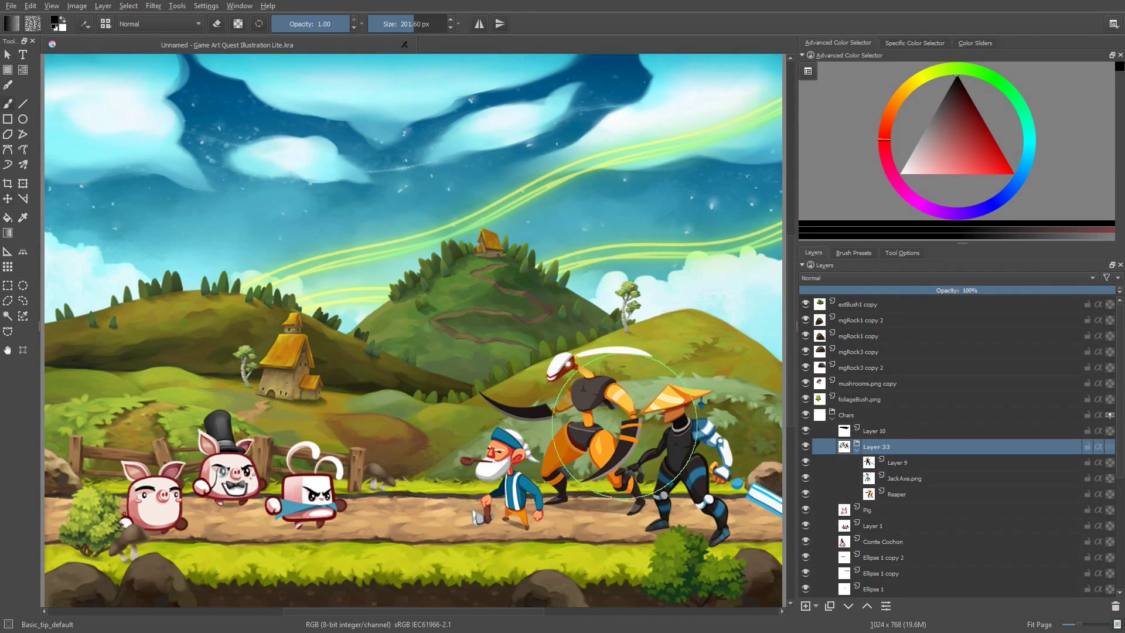
key("t")
left_click_drag(721, 540, 512, 325)
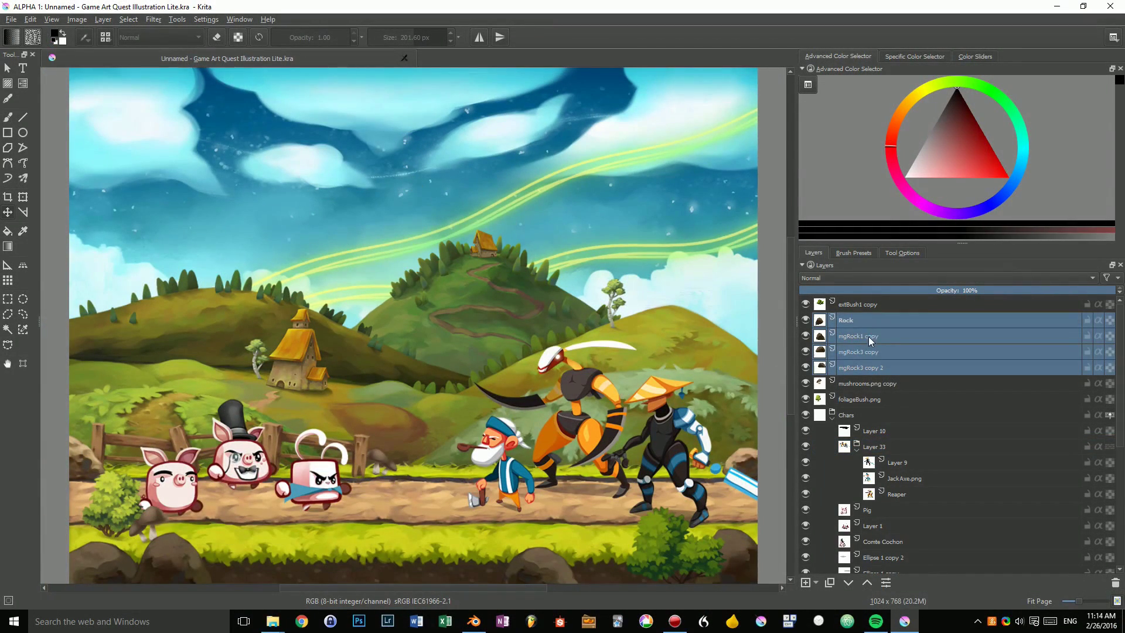
Rename mgRock1 copy to Rock 2, then select the mgRock3 copy 2 layer.
double_click(869, 337)
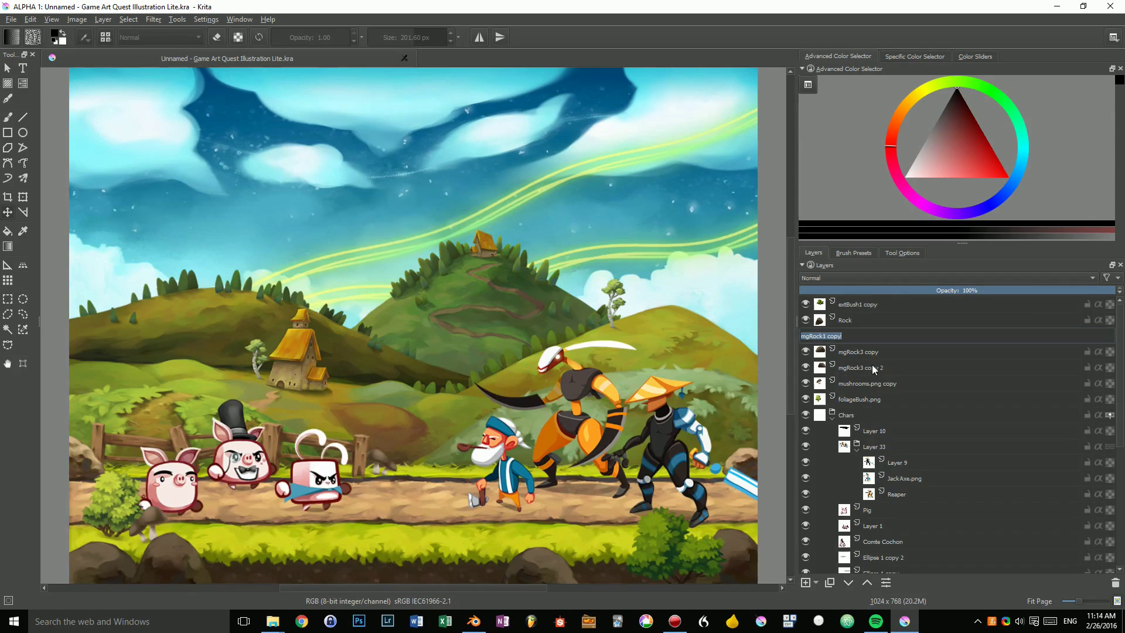
type("Rock 2")
key("Return")
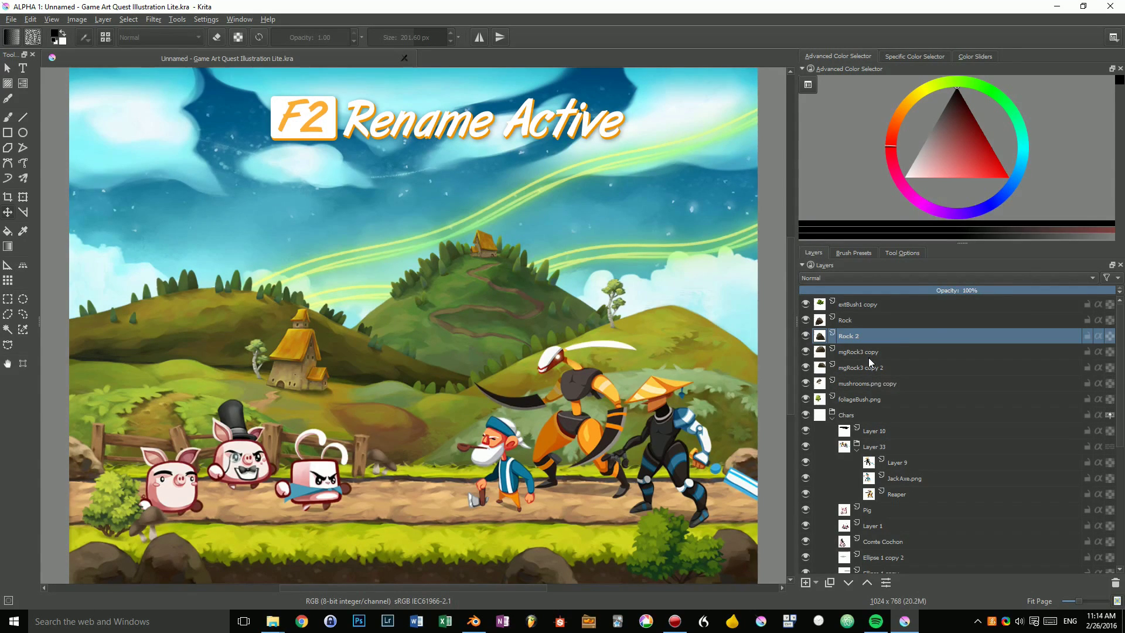
key("Down")
key("Down")
key("Down")
key("Down")
left_click(888, 369)
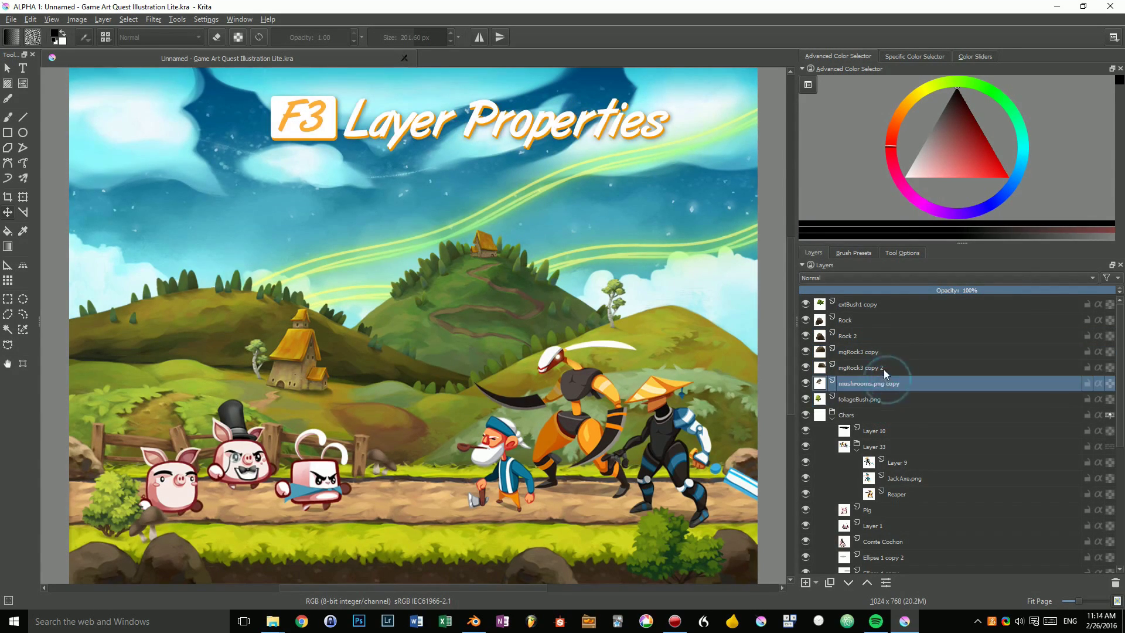
Rename both mgRock3 copy layers to Rock 1 and Rock 0 through shared Layer Properties.
key("shift+Up")
key("F3")
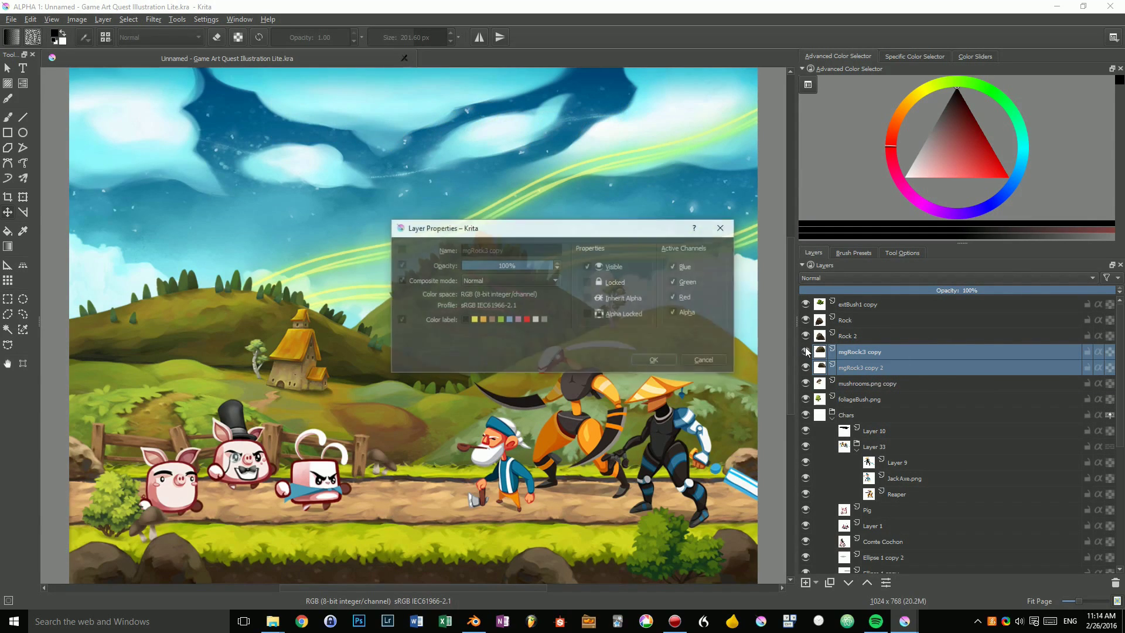
left_click(401, 254)
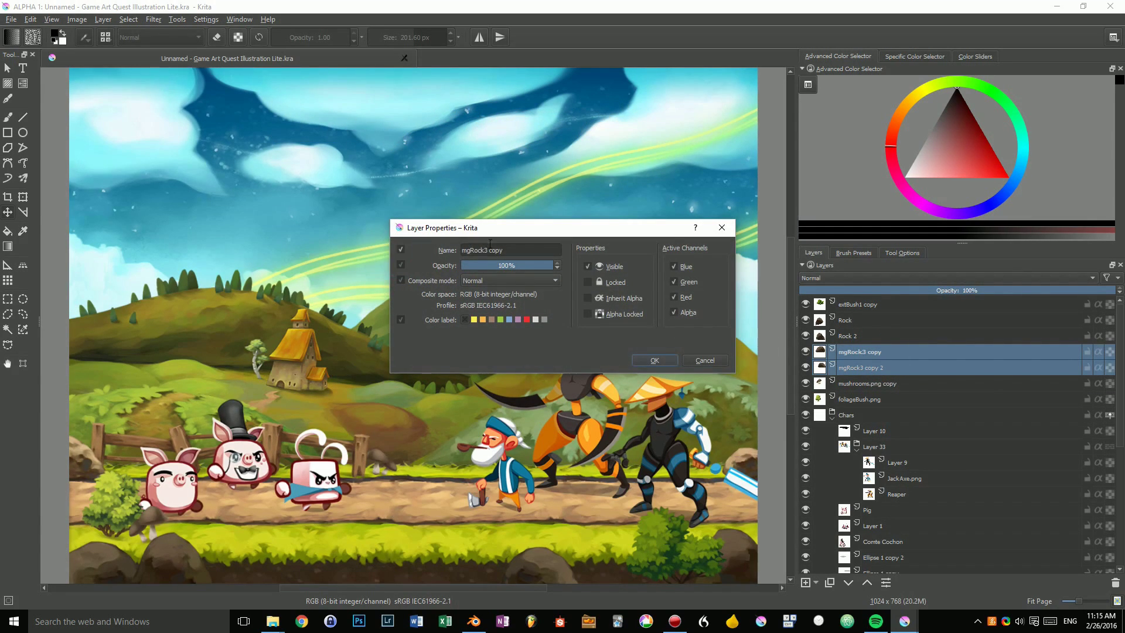
triple_click(501, 251)
type("Rock")
left_click_drag(535, 227, 504, 150)
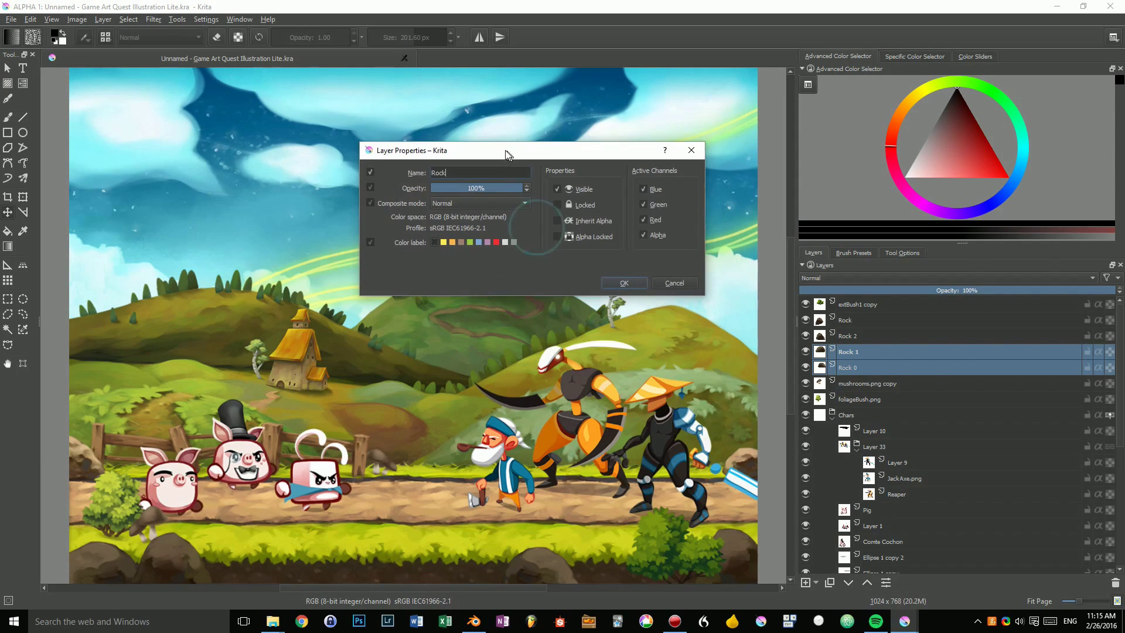
left_click(621, 283)
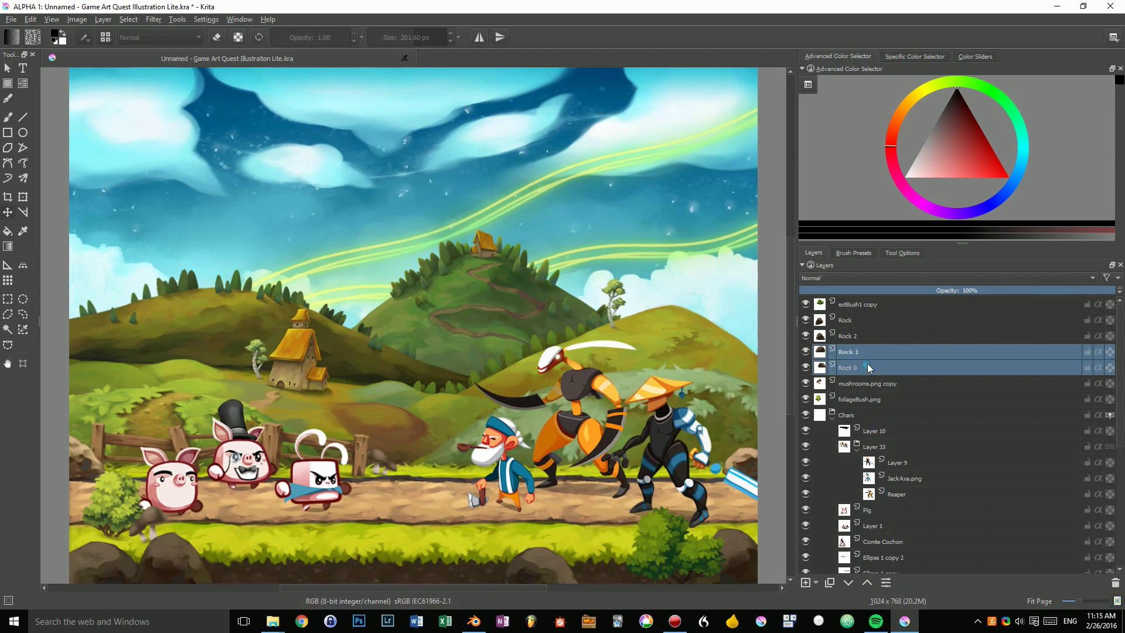
Open shared properties for all four Rock layers, trying Erase blending before returning to Normal.
left_click(847, 320, "shift")
key("F3")
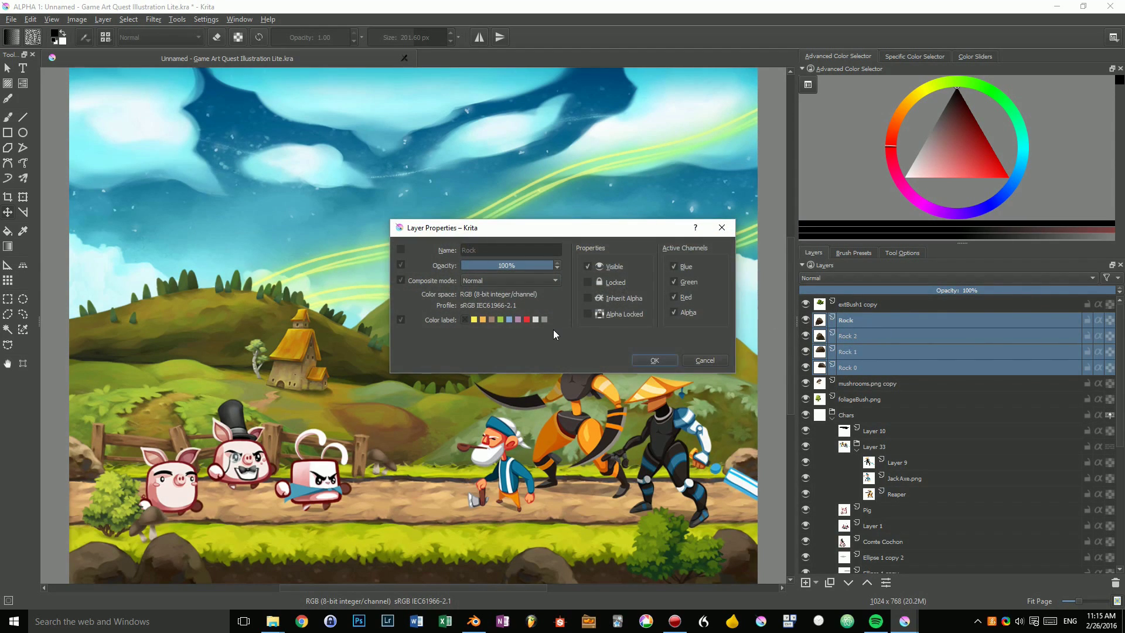
left_click(402, 251)
left_click(538, 280)
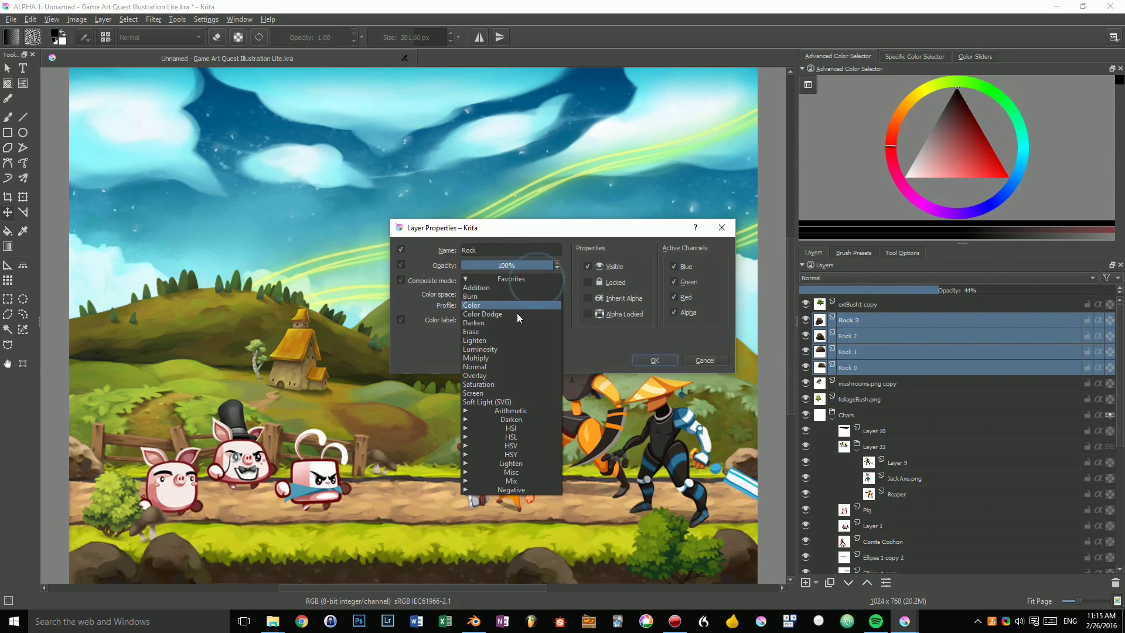
left_click(509, 333)
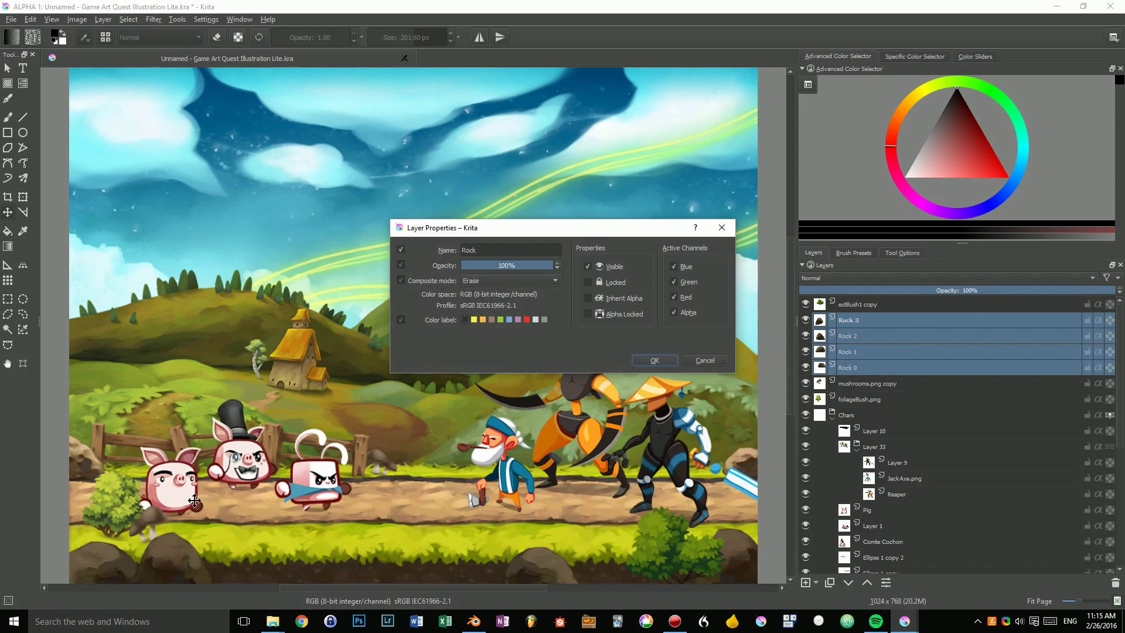
left_click(484, 281)
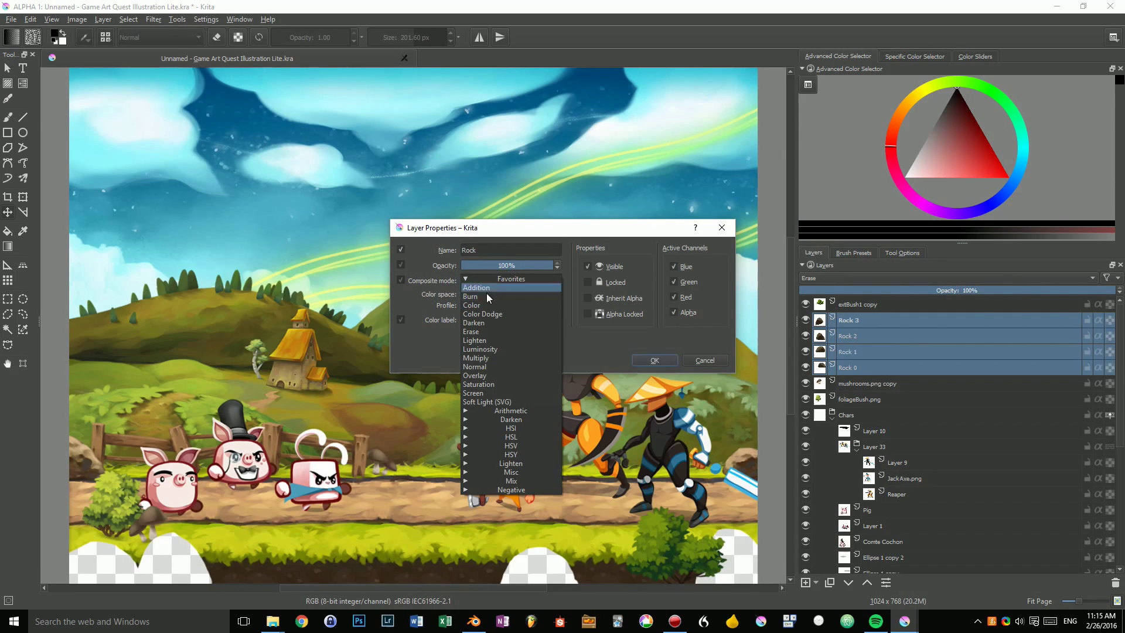
left_click(490, 366)
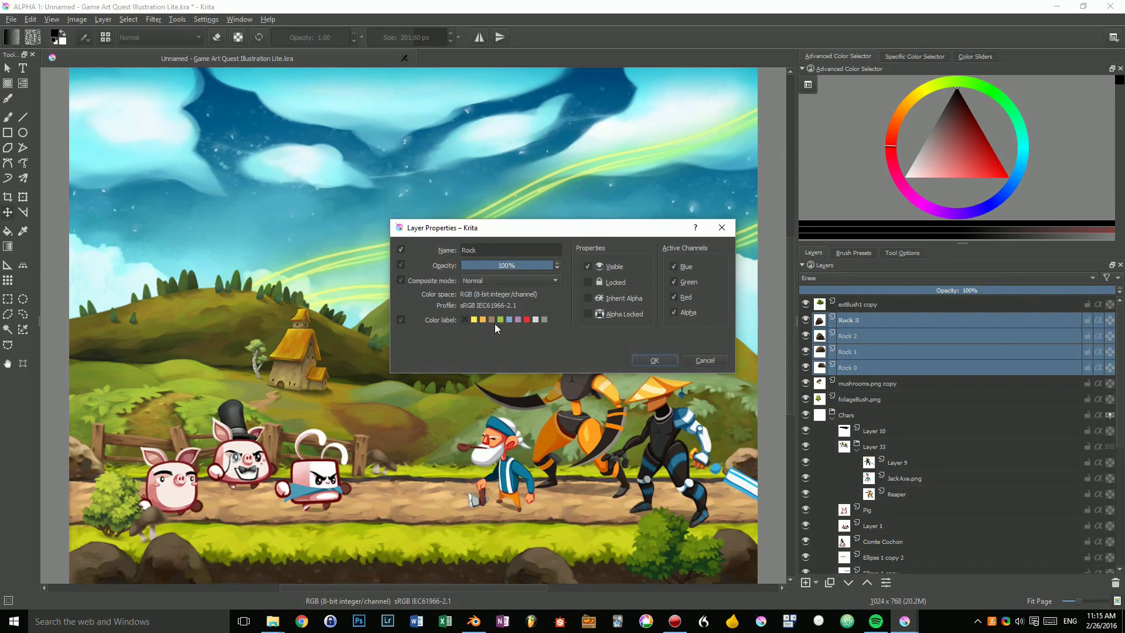
Give the four Rock layers a red label, toggle their lock and alpha lock, and confirm.
left_click(523, 320)
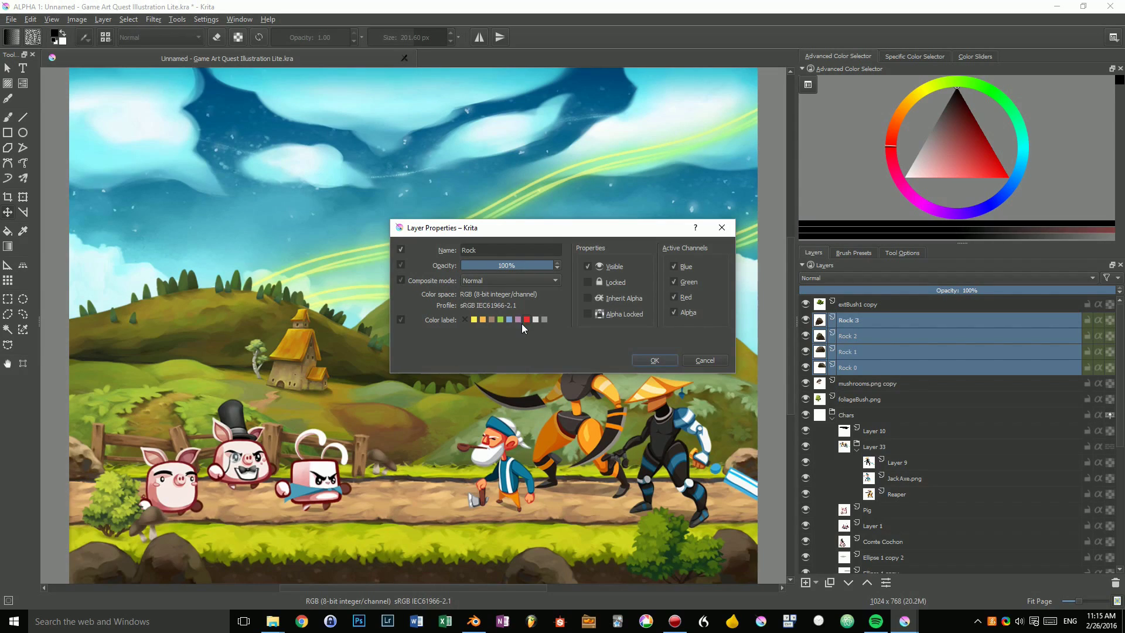
left_click(588, 282)
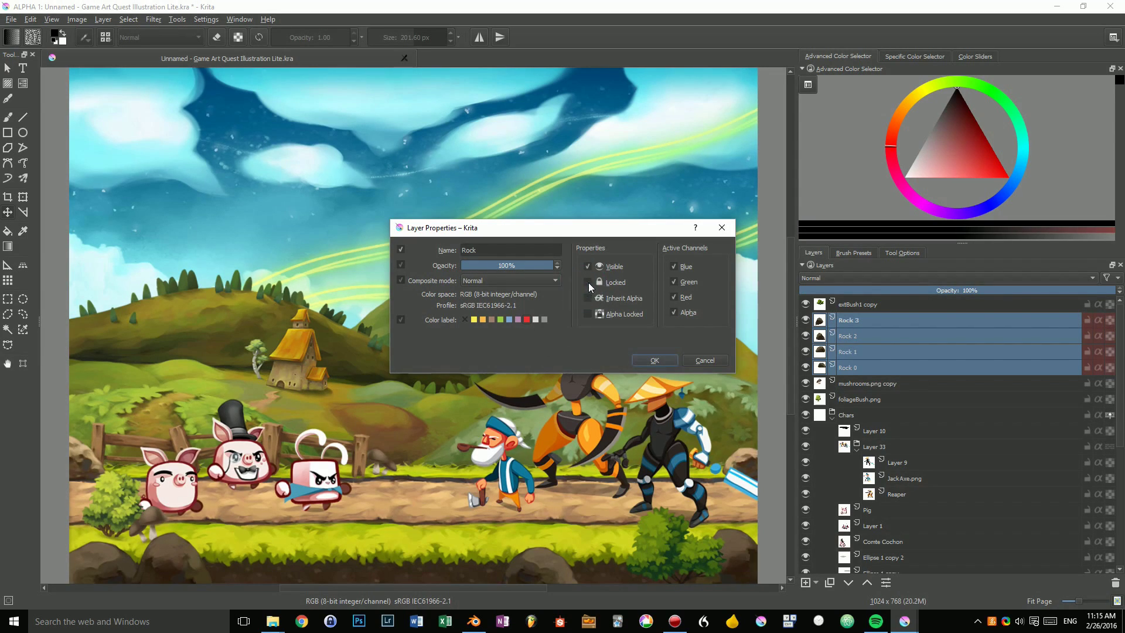
left_click(587, 312)
Apply the layer properties and step the layer selection up to Rock 2.
left_click(654, 359)
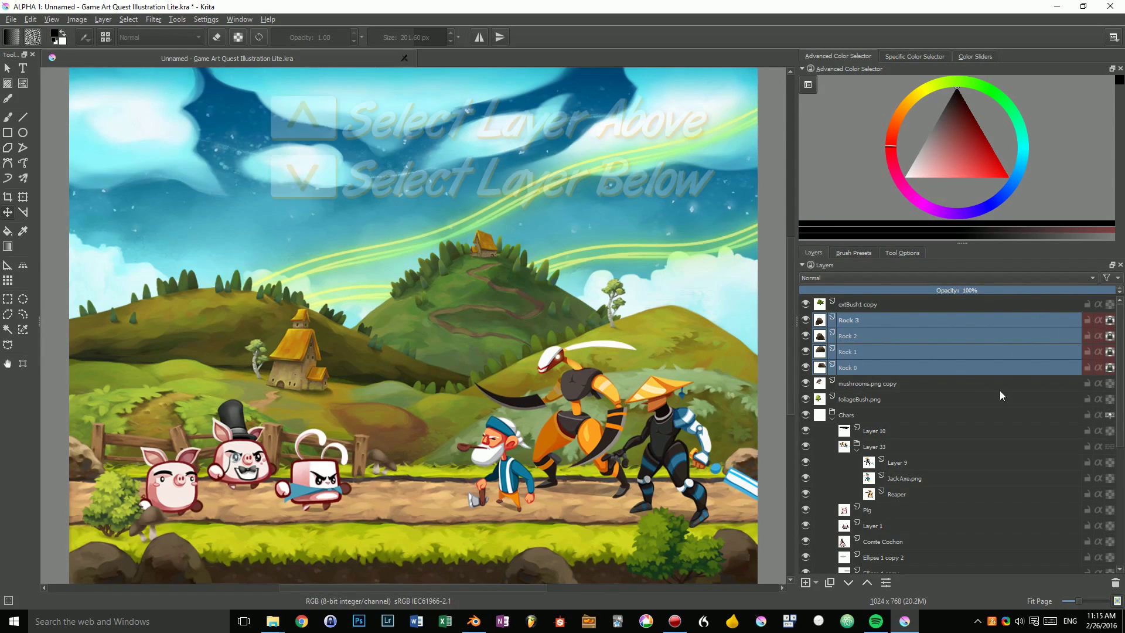
left_click(930, 402)
key("Page_Up")
key("Page_Up")
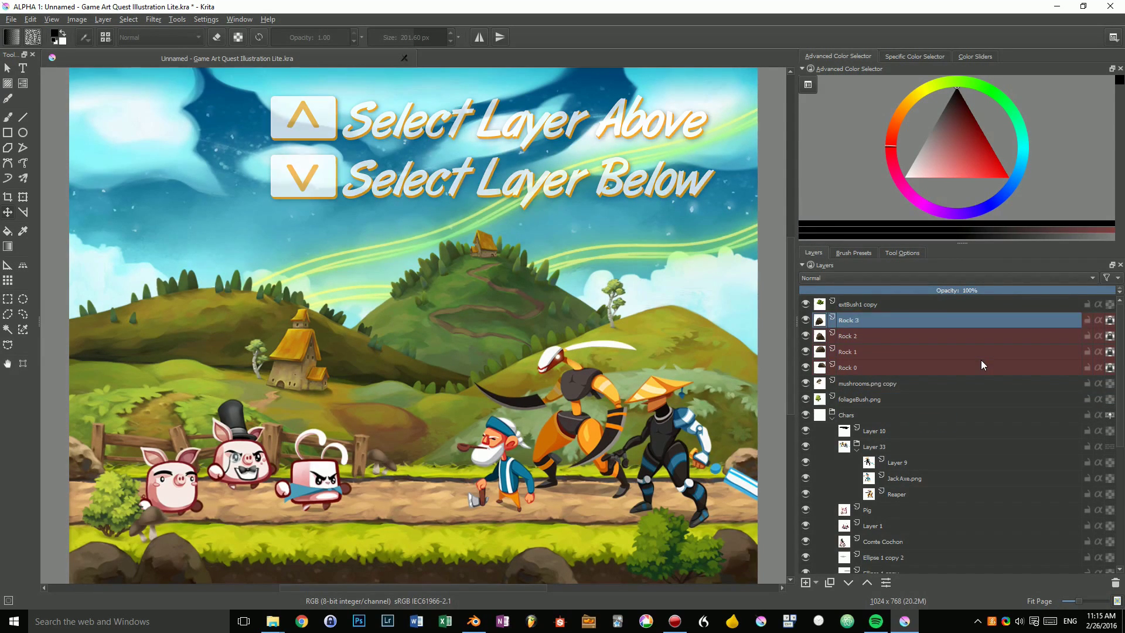
key("Page_Up")
key("Page_Down")
key("Page_Down")
key("Page_Down")
key("Page_Down")
key("Page_Up")
key("Page_Up")
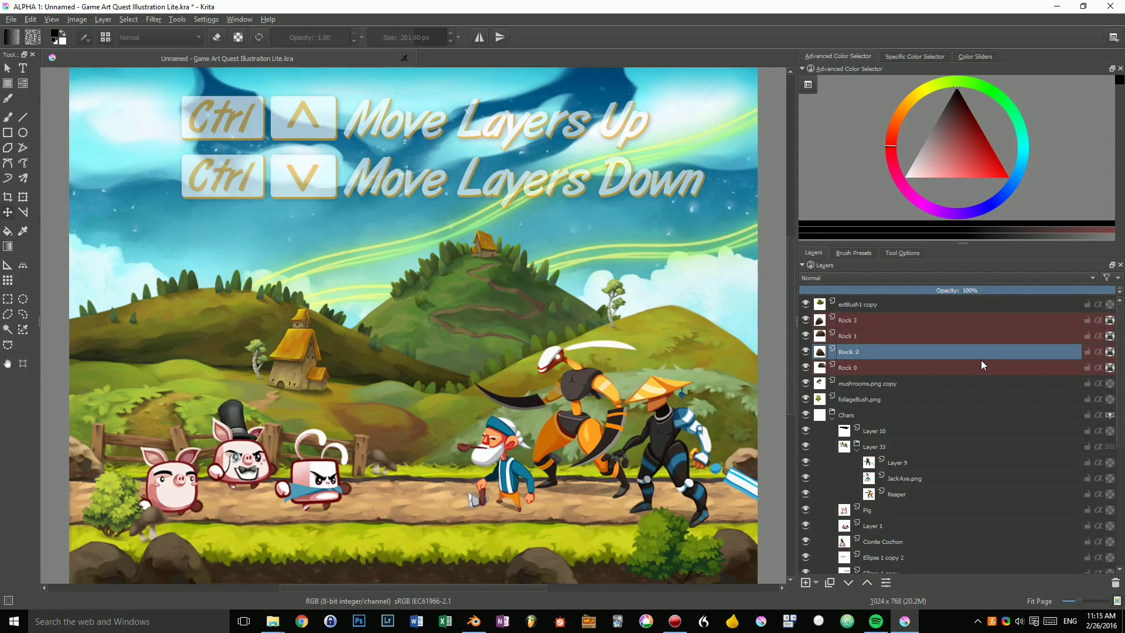
Reorder Rock 2 within the layer stack relative to Rock 3.
key("ctrl+Up")
key("ctrl+Down")
key("ctrl+Down")
key("ctrl+Down")
key("ctrl+Down")
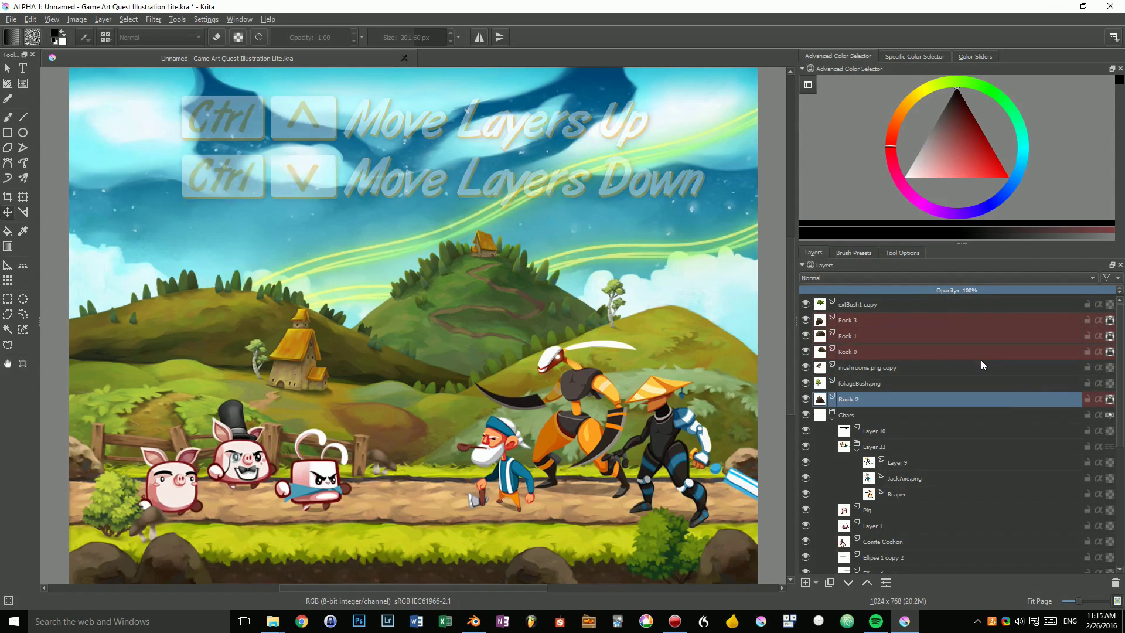
key("ctrl+Up")
key("ctrl+Up")
key("ctrl+Up")
Move Rock 2 through mushrooms.png copy above Rock 3 and group them as Layer 34.
left_click(868, 377, "shift")
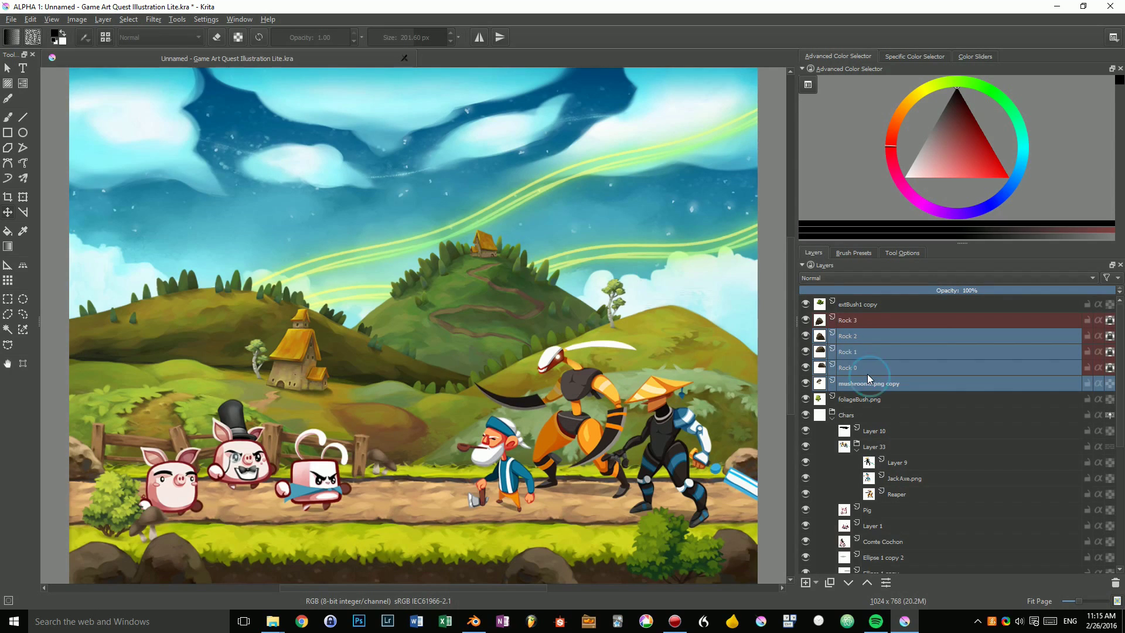
key("ctrl+Down")
key("ctrl+Down")
key("ctrl+Up")
key("ctrl+Up")
key("ctrl+Up")
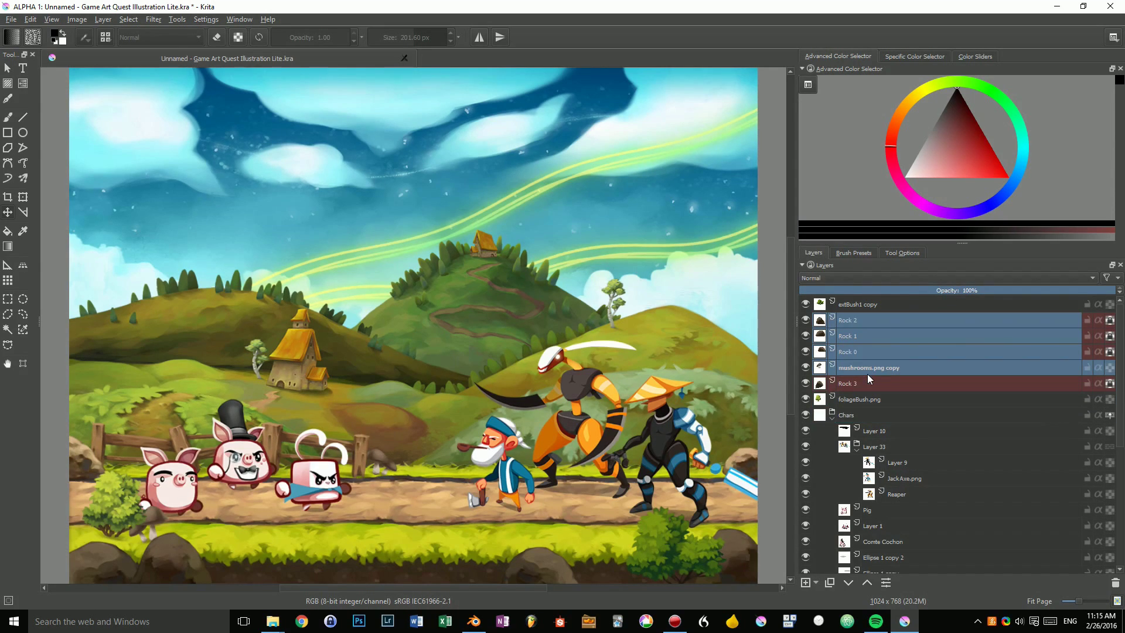
key("ctrl+g")
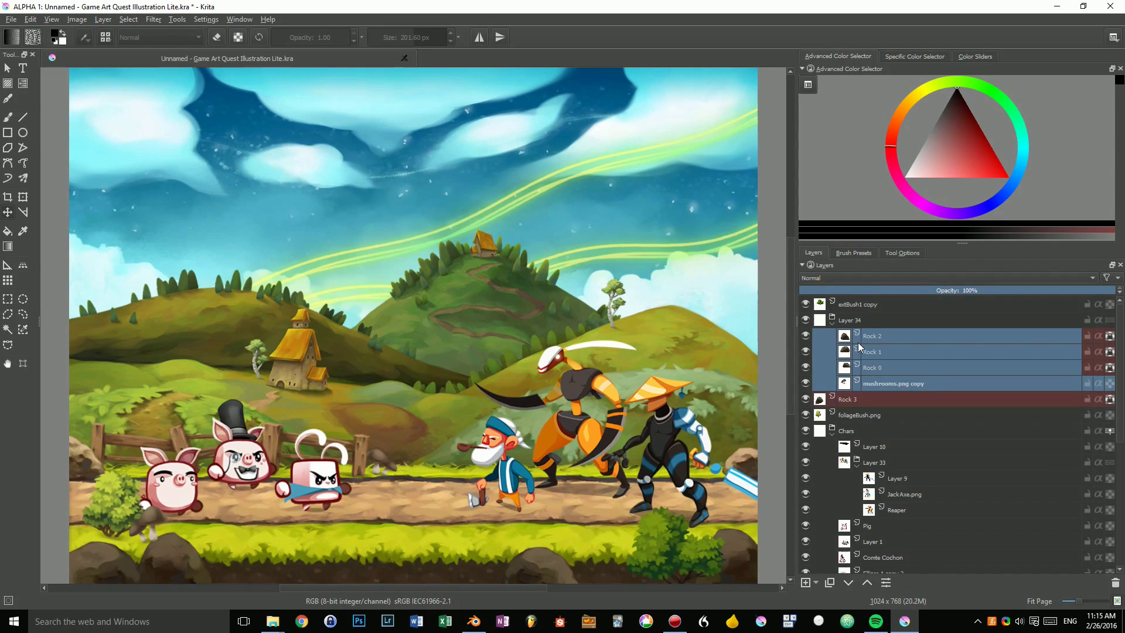
key("ctrl+Up")
key("ctrl+Down")
key("ctrl+Down")
Select the Layer 34 group, then the Rock 0 layer.
left_click(868, 310)
left_click(887, 324)
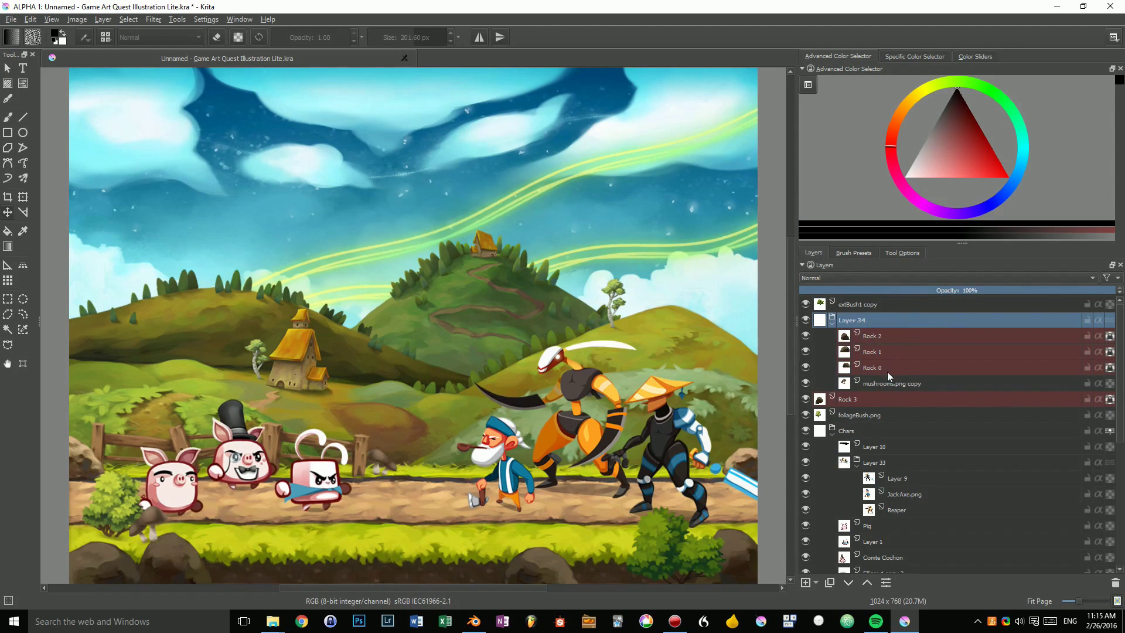
left_click(888, 369)
Browse the Krita > Layers category in Configure Krita Shortcuts.
left_click(206, 18)
left_click(278, 142)
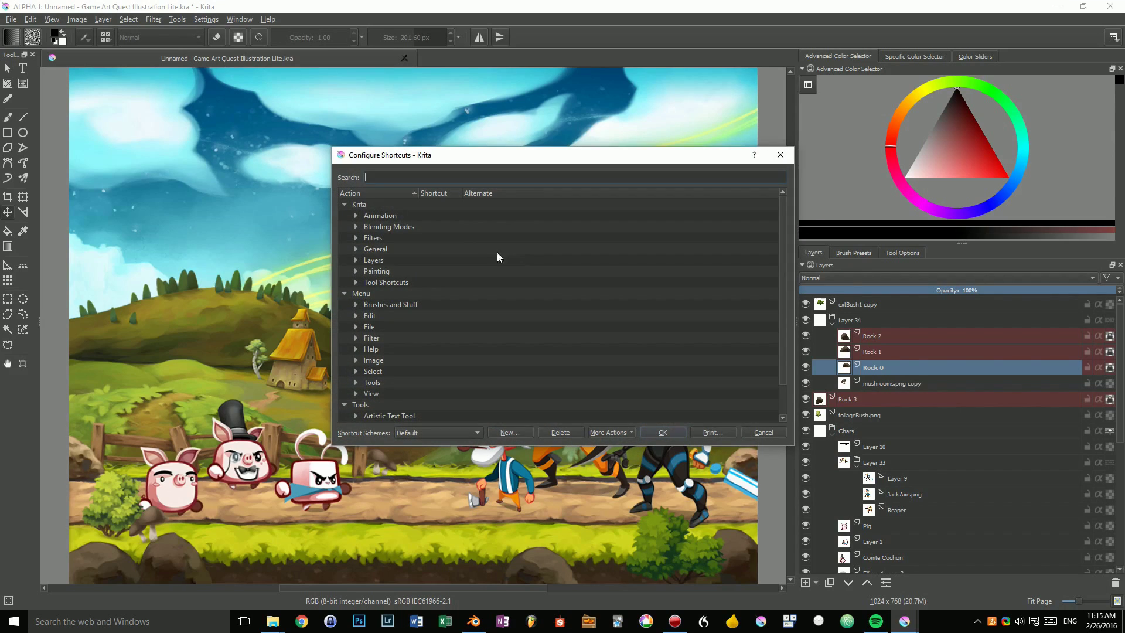
left_click(360, 205)
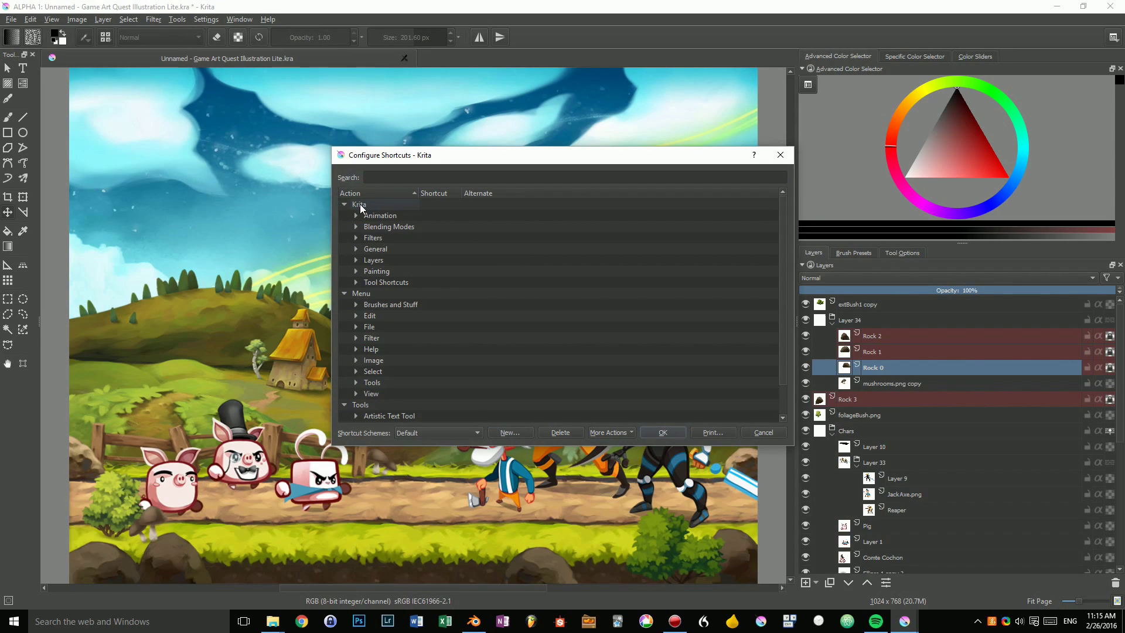
double_click(372, 262)
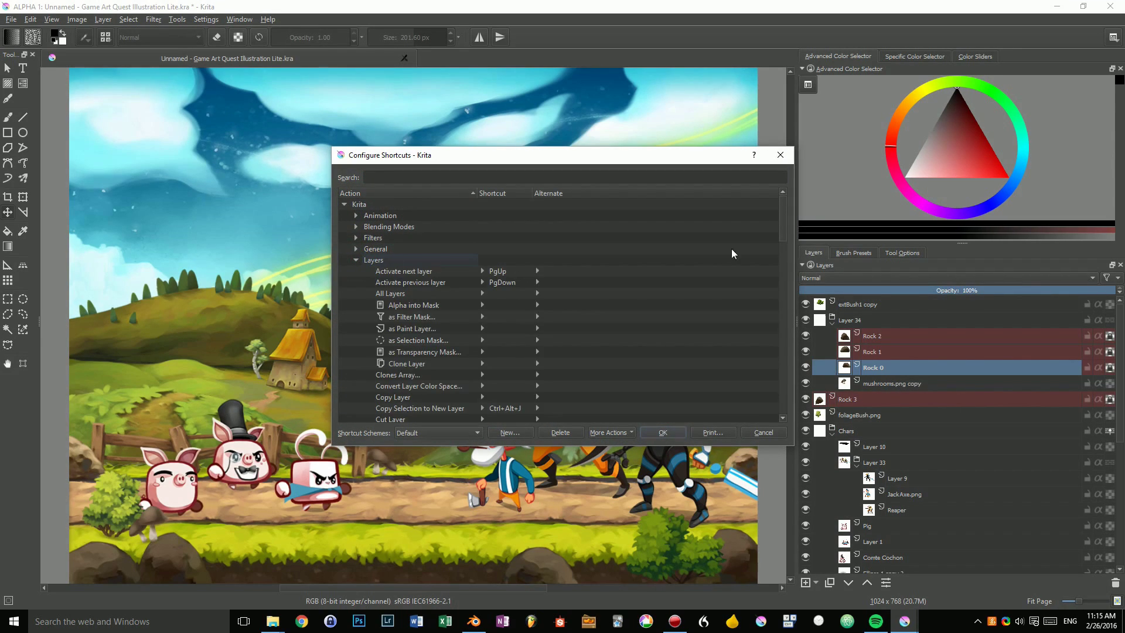
left_click_drag(778, 224, 788, 273)
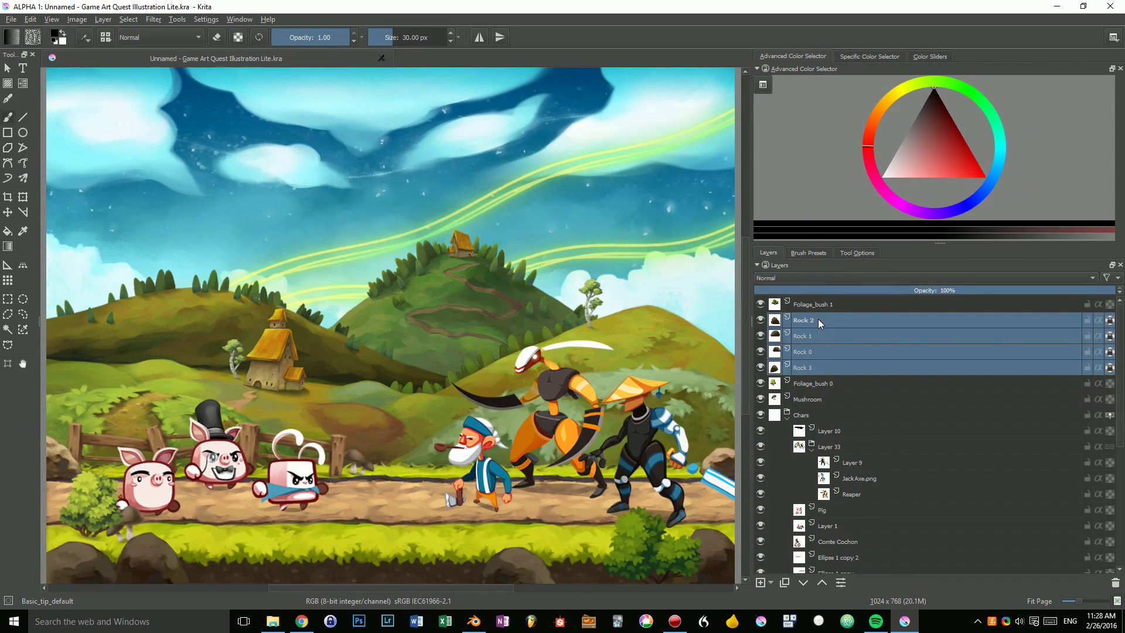
Label the Rock layers orange and the Mushroom-to-Layer 33 layers green.
right_click(858, 331)
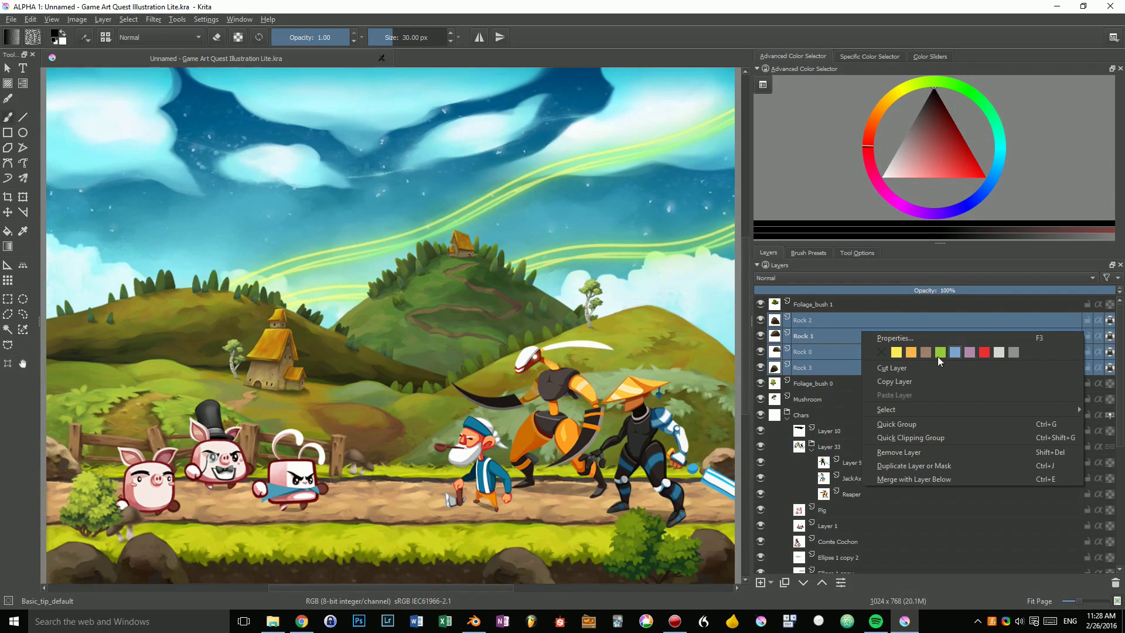
left_click(917, 356)
left_click(885, 394)
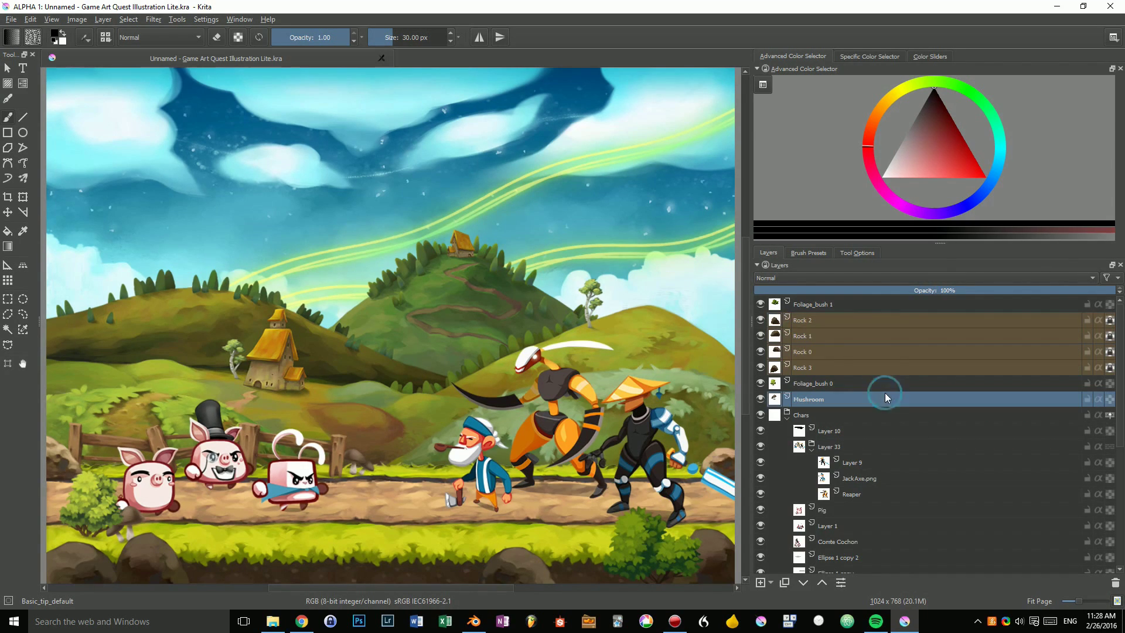
left_click(839, 452, "shift")
right_click(840, 451)
left_click(915, 473)
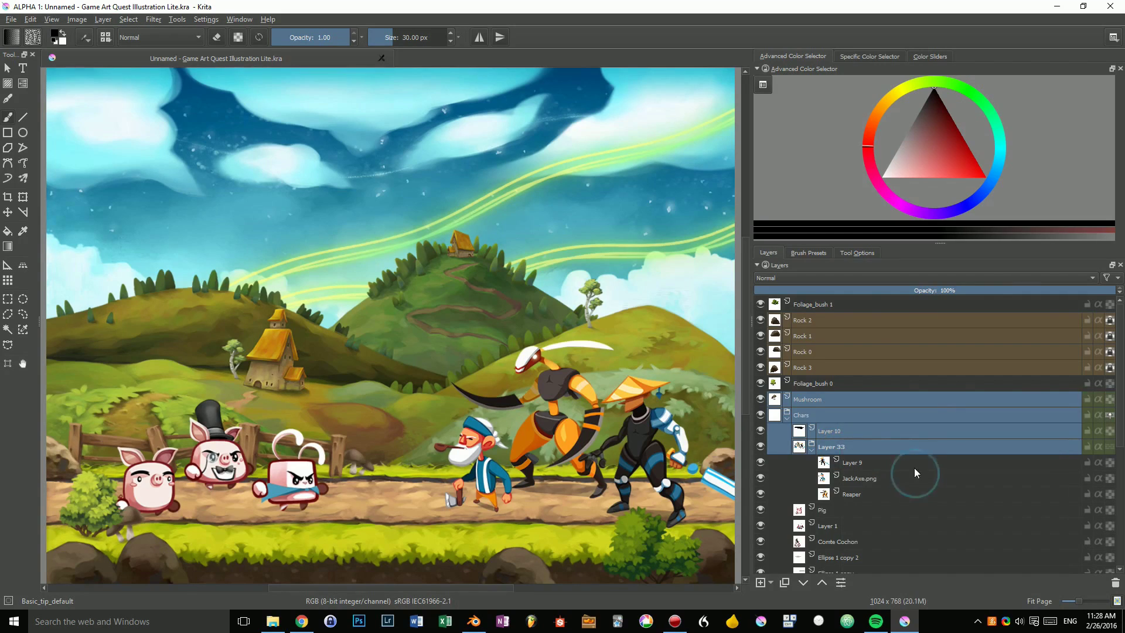
Enable a colour label for the Chars group and its layers down to Reaper.
left_click(883, 383)
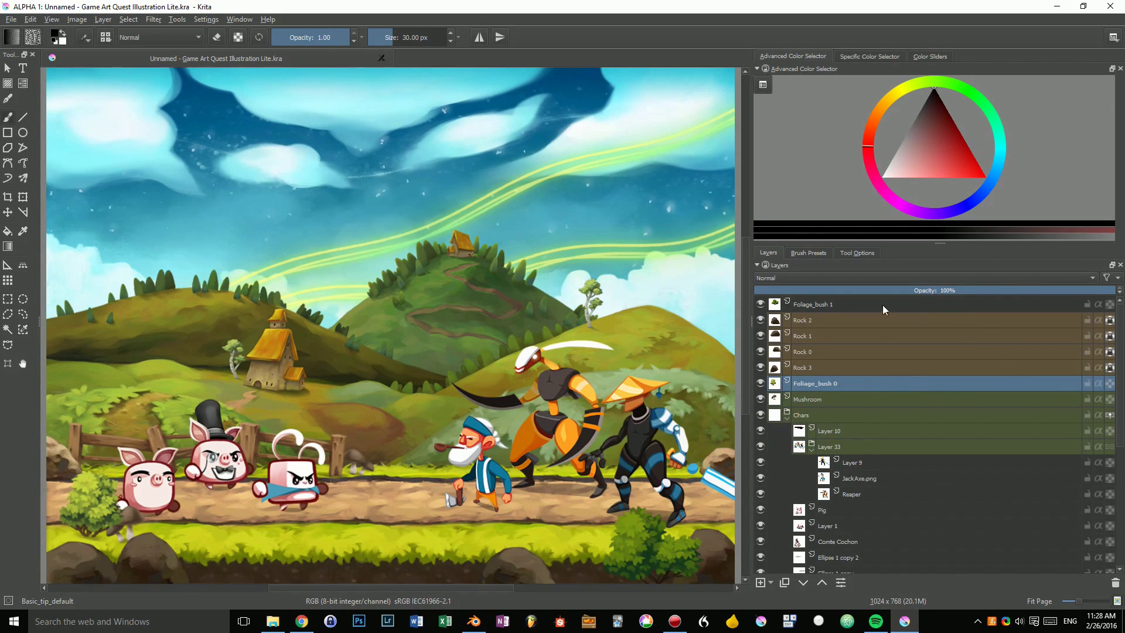
left_click(872, 415)
left_click(881, 490, "shift")
double_click(870, 475)
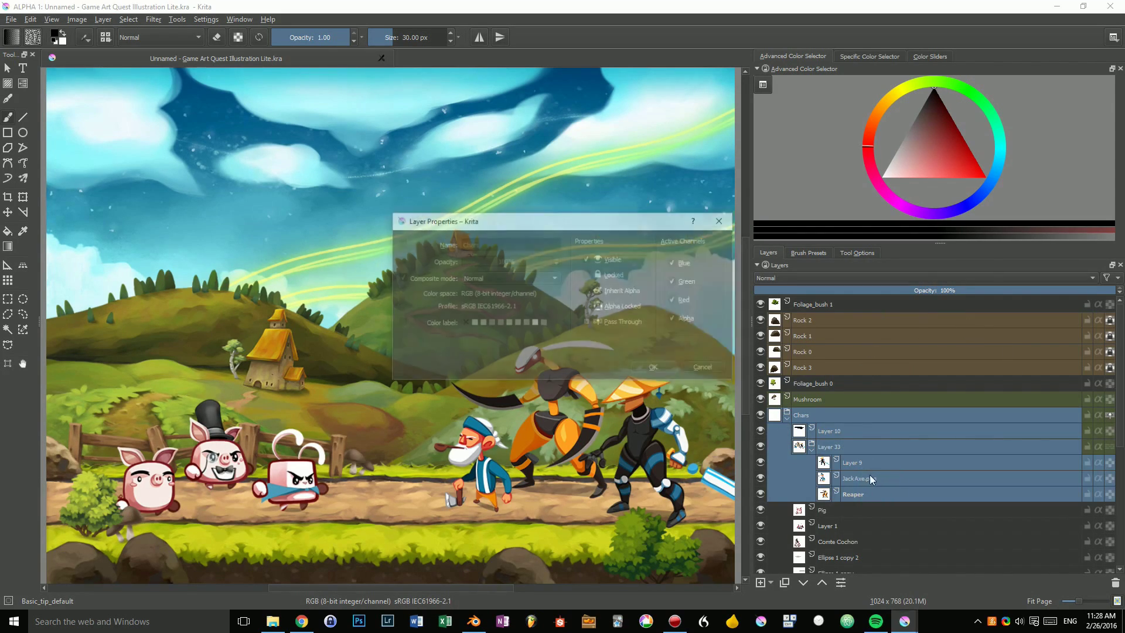
left_click(398, 322)
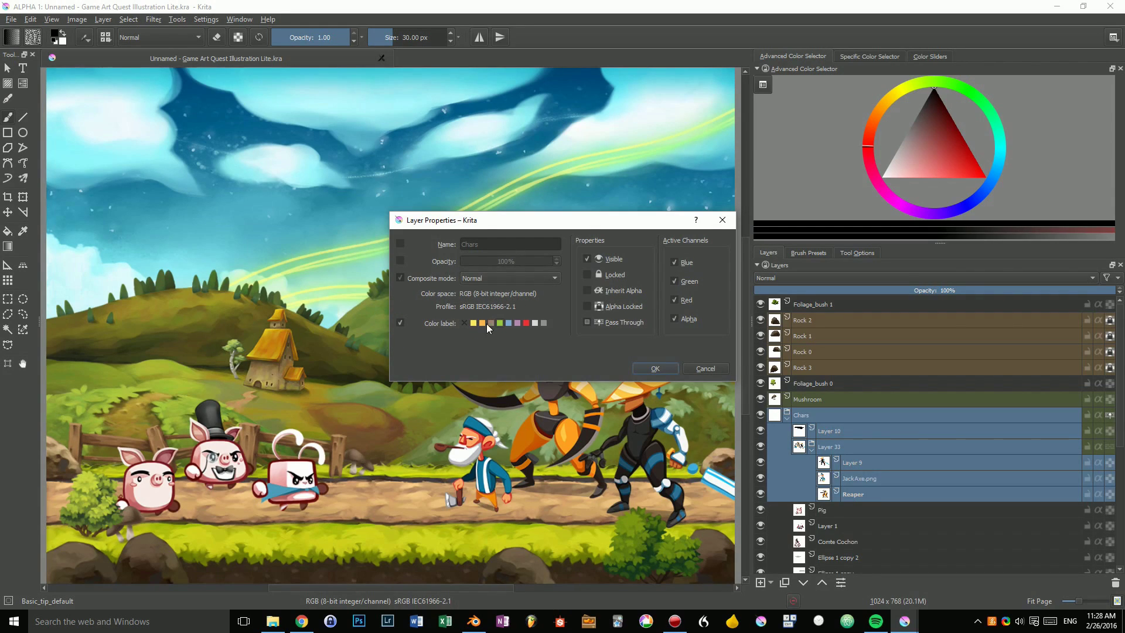
left_click(706, 369)
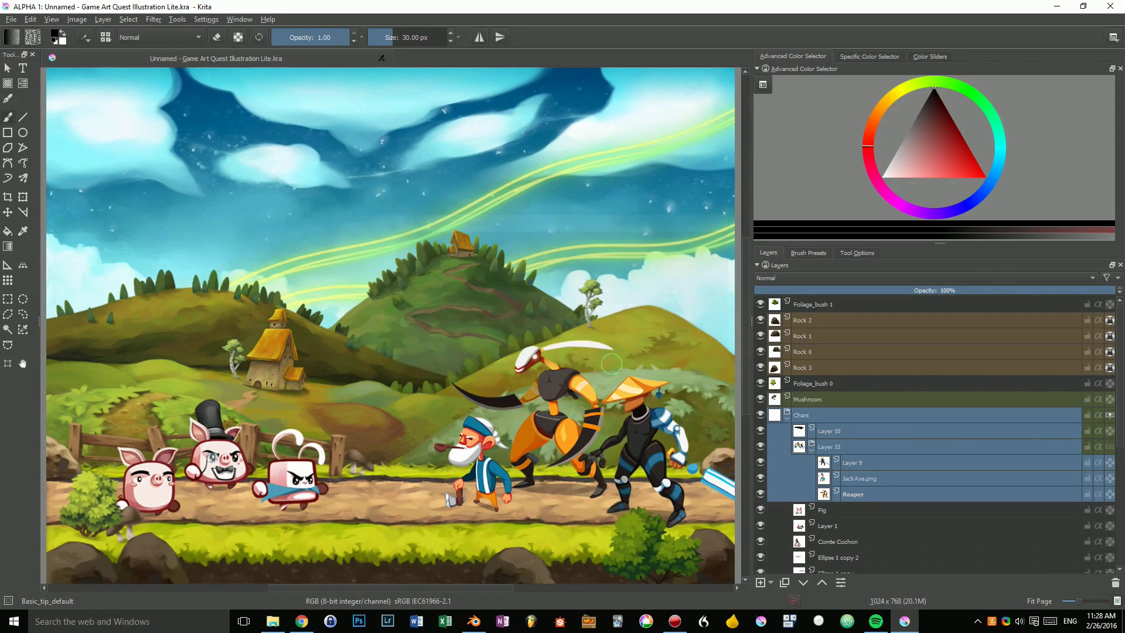
Toggle the colour-label filter between orange-only and green-only layer lists.
left_click(986, 364)
left_click(1018, 305)
left_click(1107, 277)
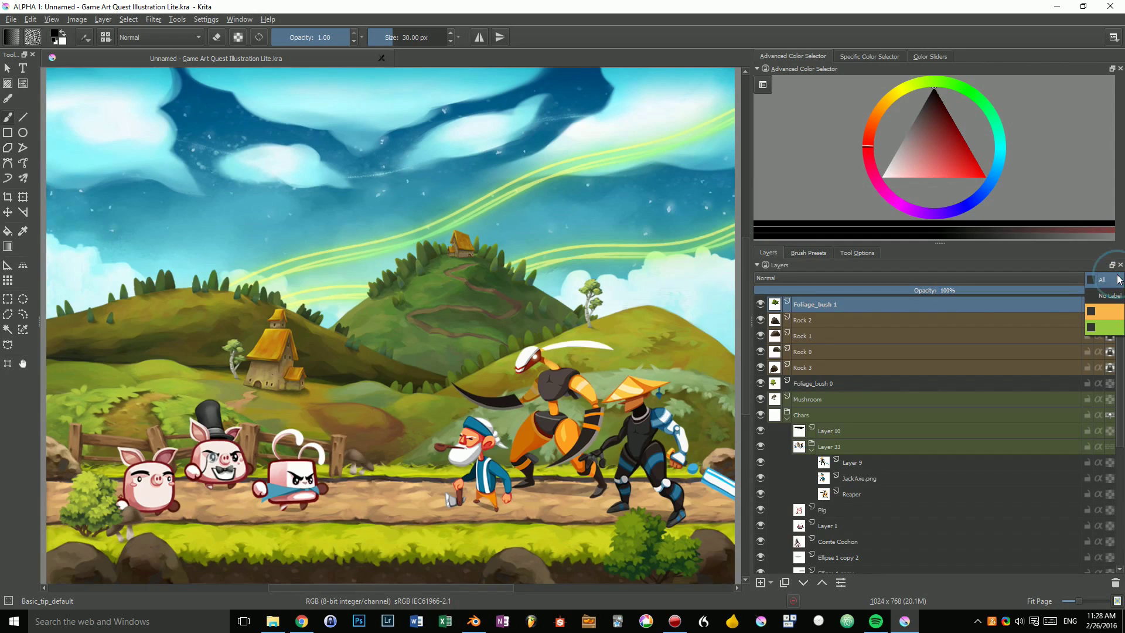
left_click(1104, 309)
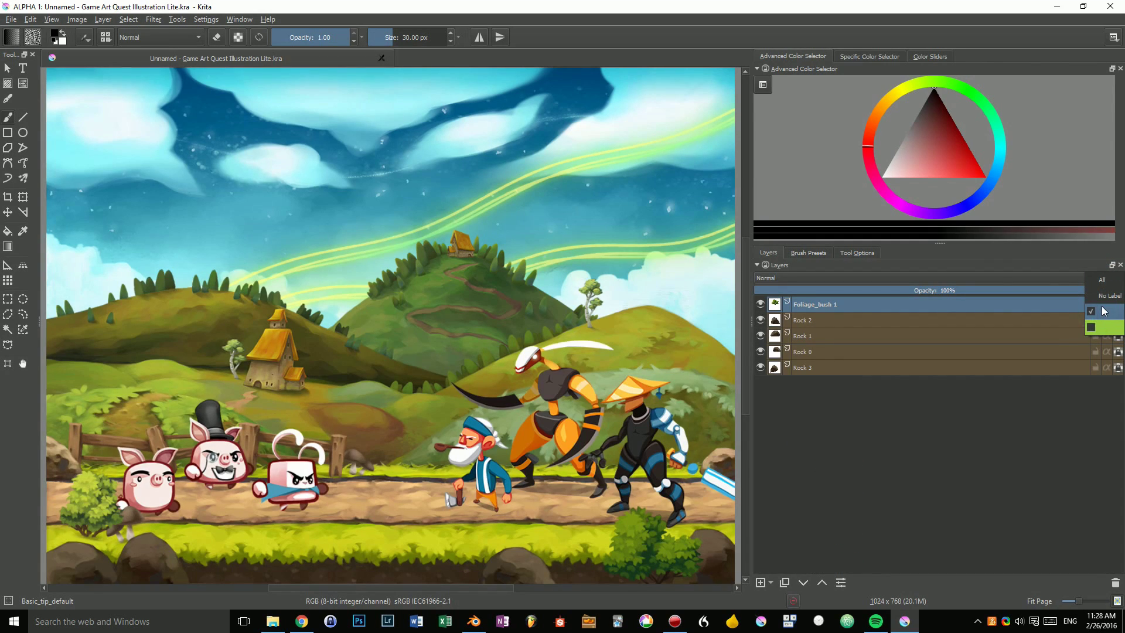
left_click(1101, 332)
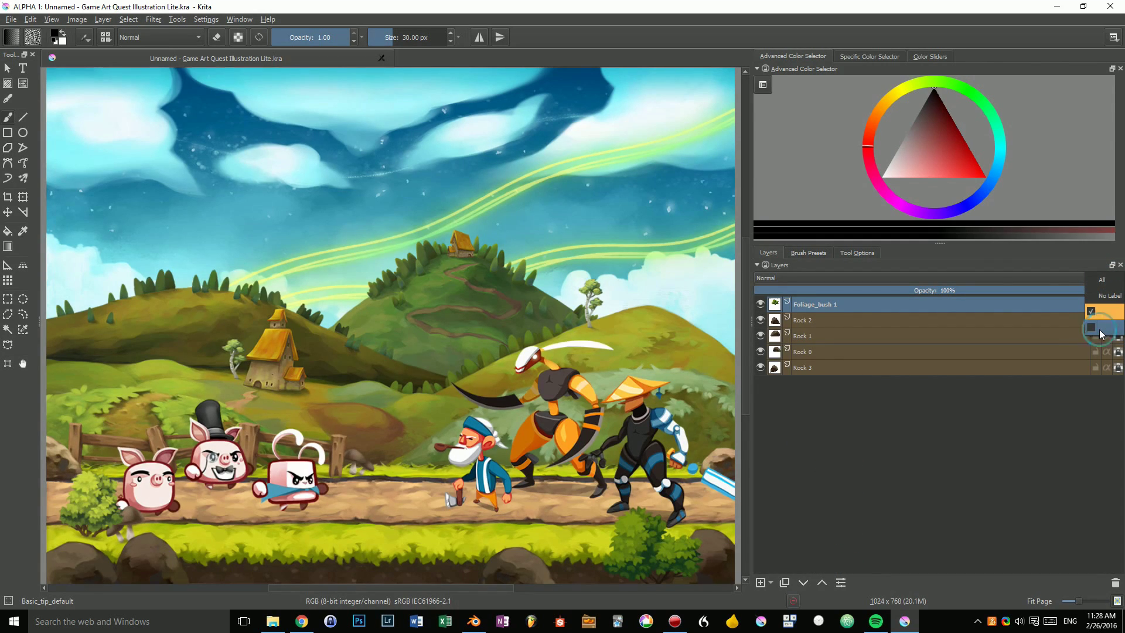
left_click(1101, 312)
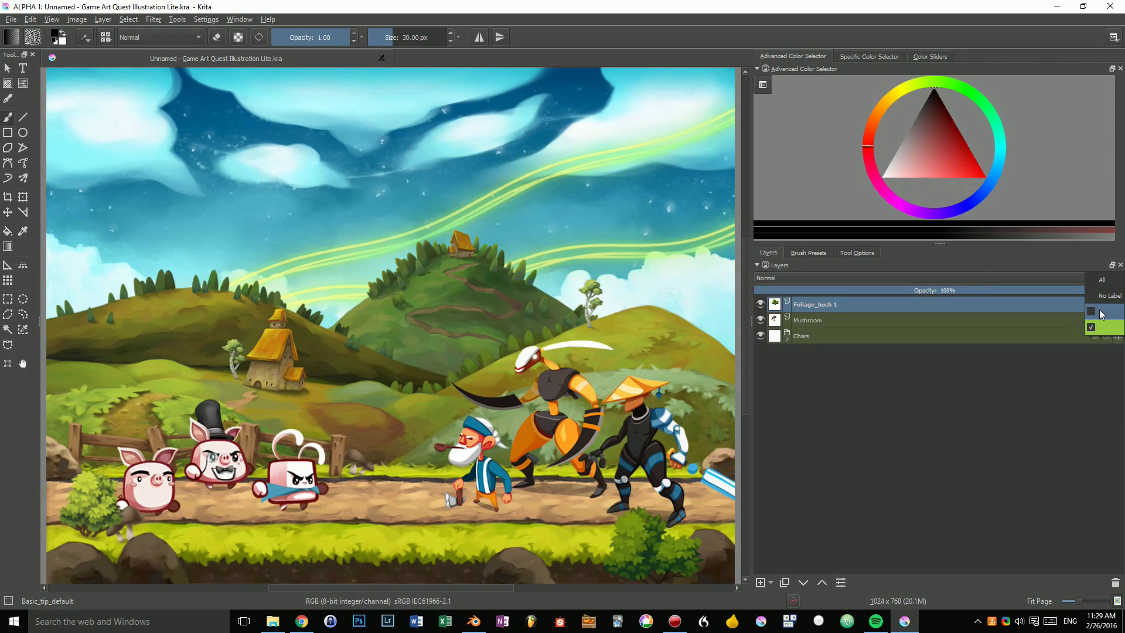
left_click(1101, 313)
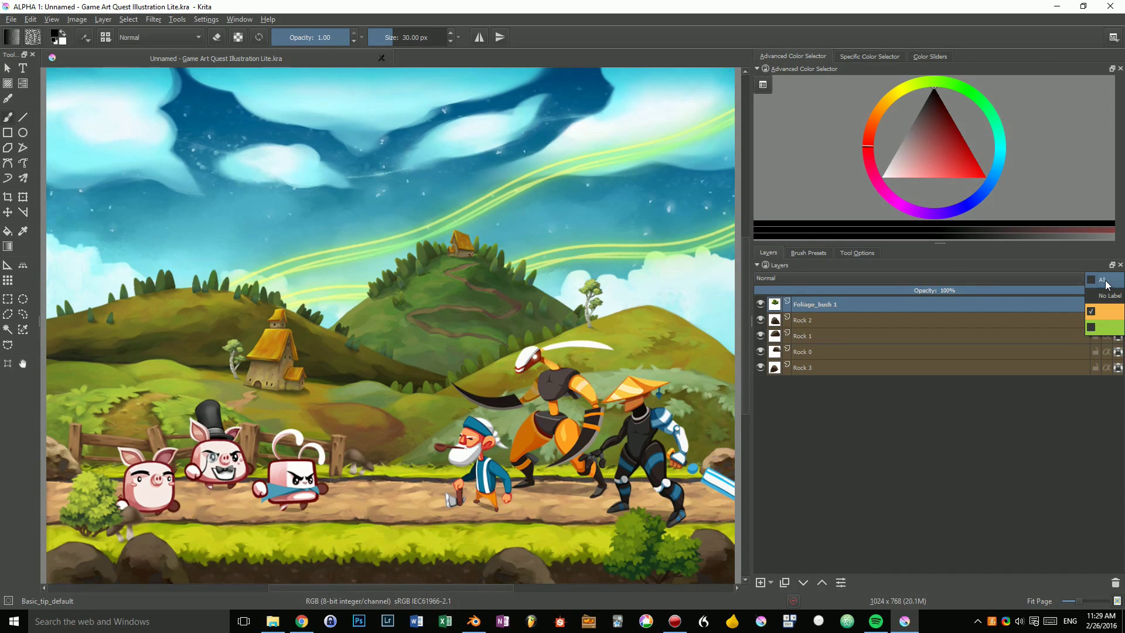
left_click(1100, 312)
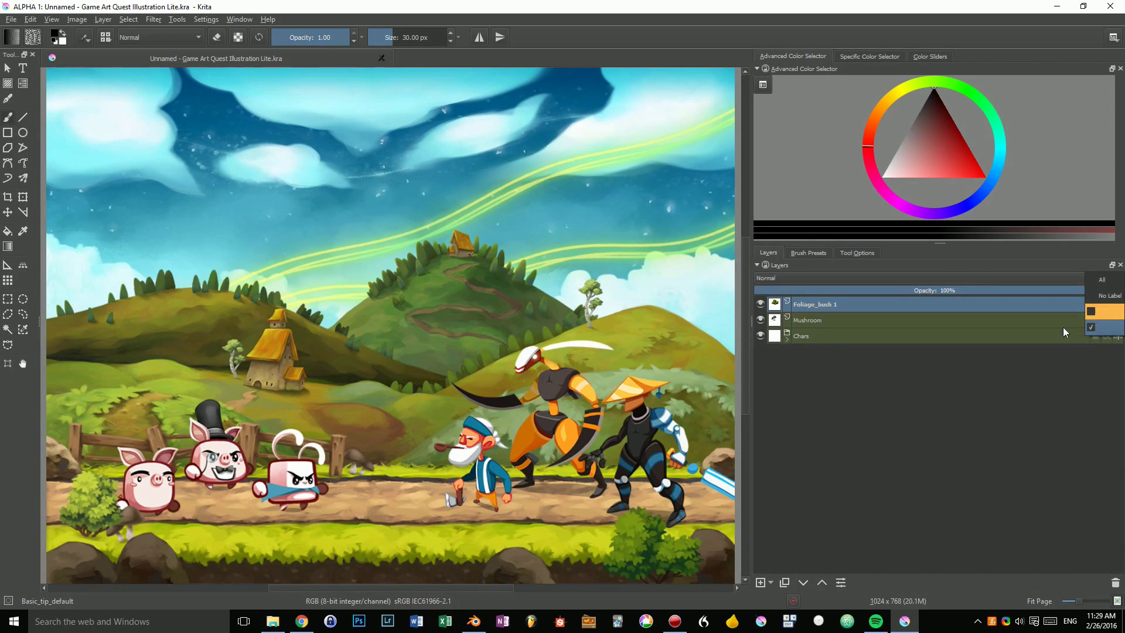
left_click(823, 393)
Expand the Chars group and filter out orange- and green-labelled layers.
left_click(861, 338)
left_click(877, 306)
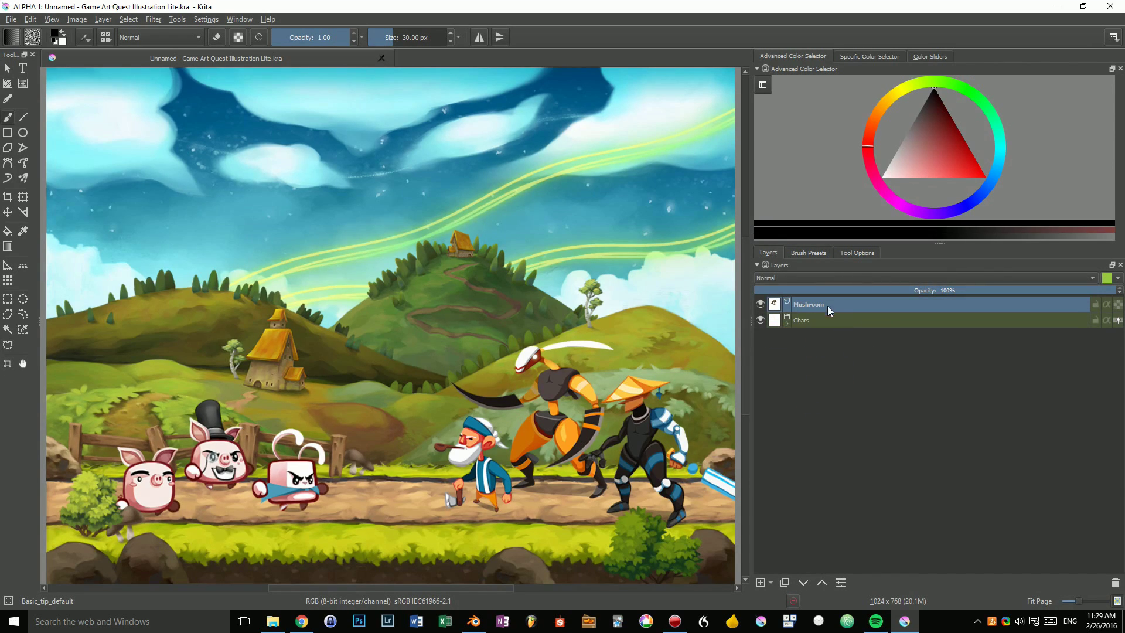
left_click(806, 323)
left_click(789, 324)
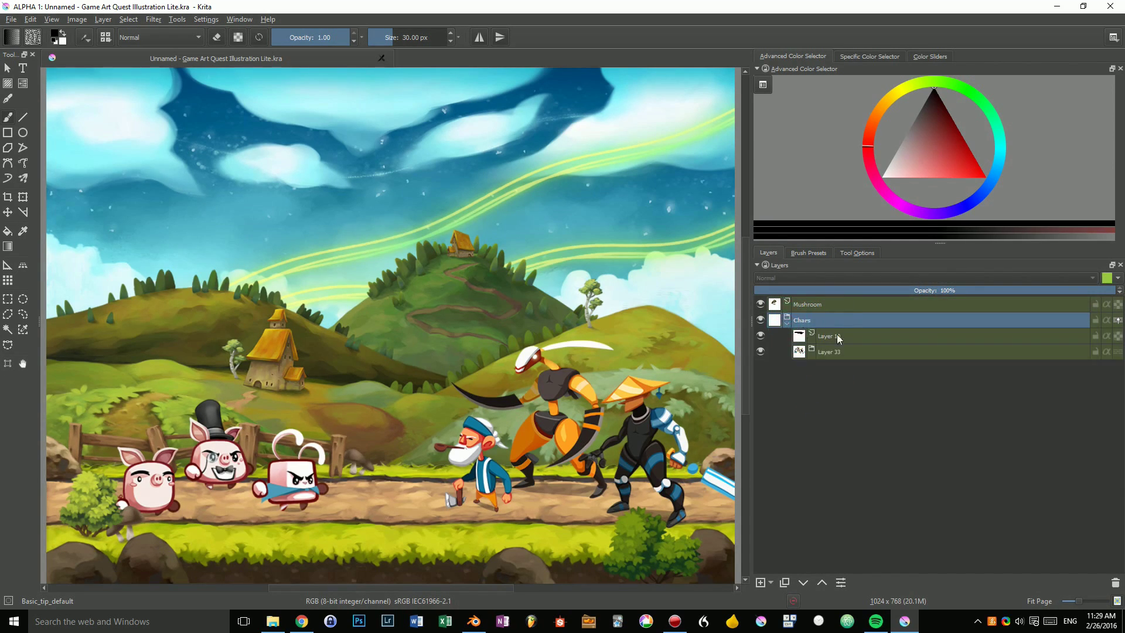
left_click(1105, 279)
left_click(1105, 288)
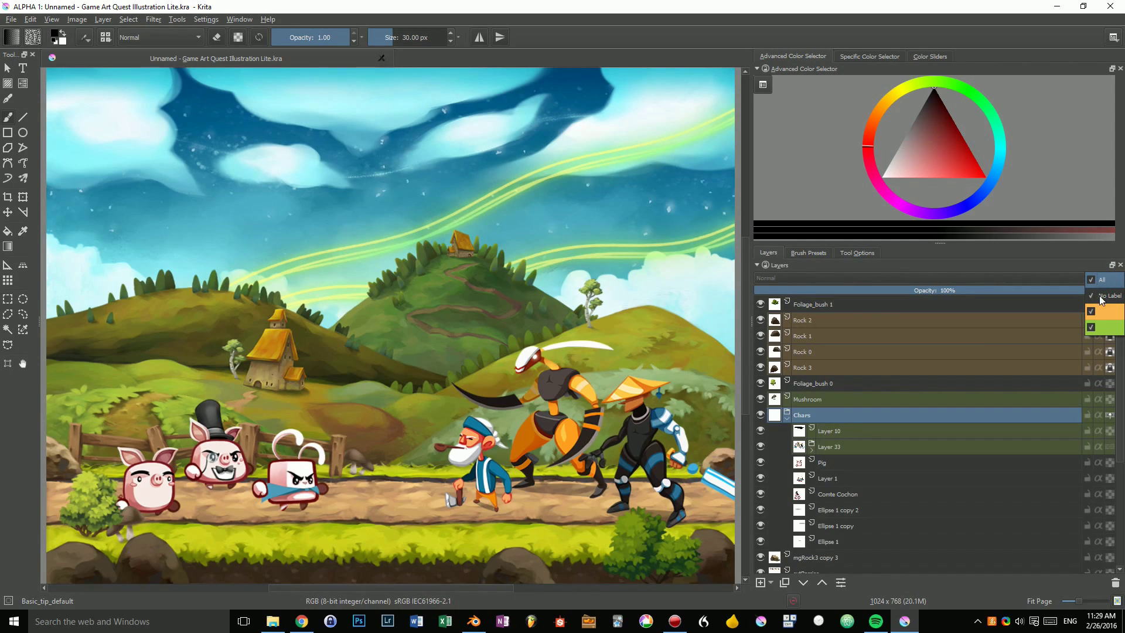
left_click(1110, 312)
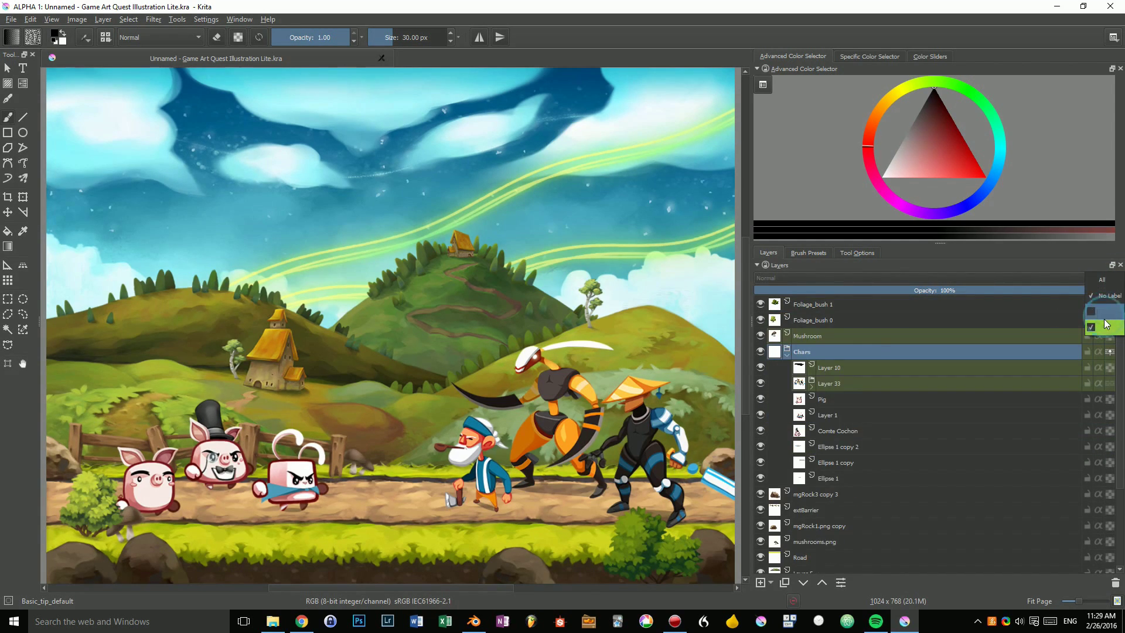
left_click(1108, 328)
left_click(1076, 330)
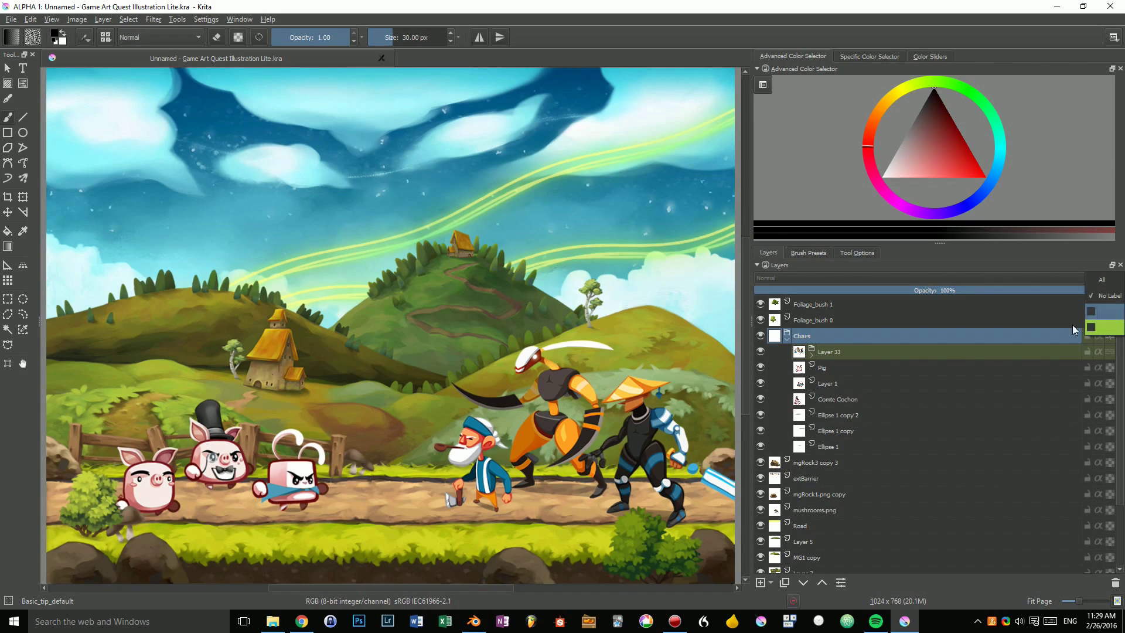
Filter the list to only orange-labelled layers and select Rock 1.
left_click(998, 413)
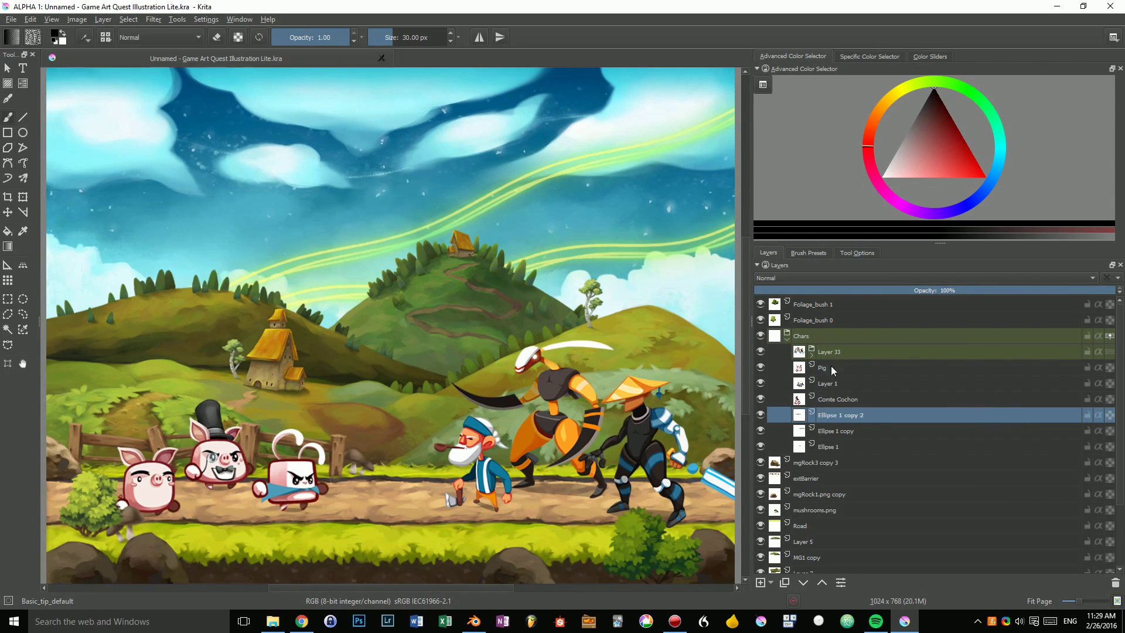
left_click(1106, 276)
left_click(1101, 279)
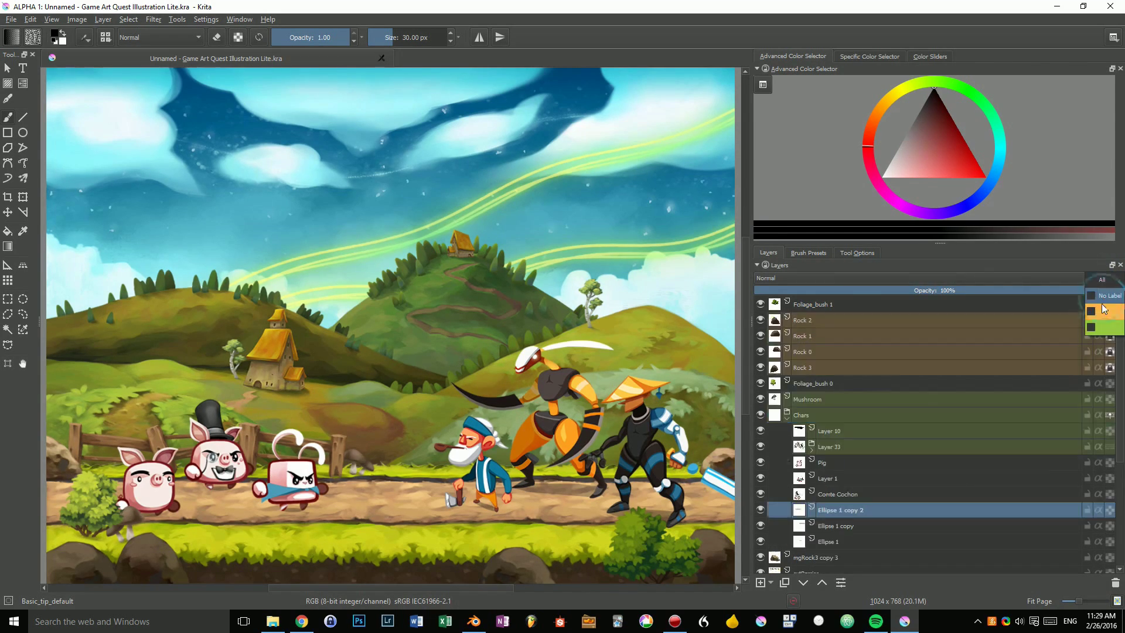
left_click(1101, 327)
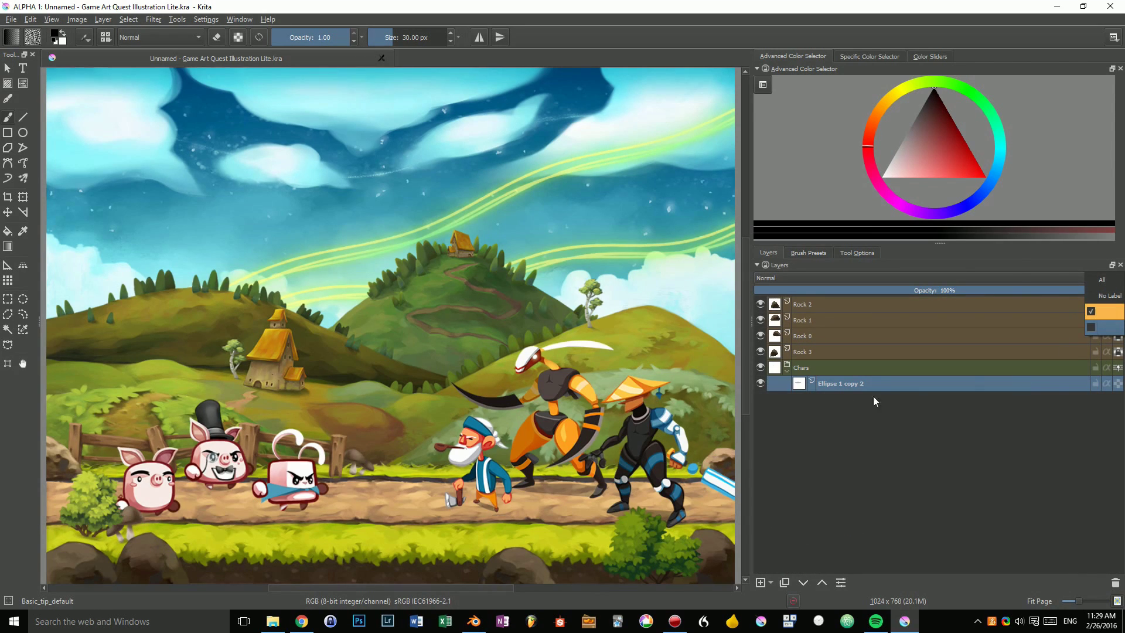
left_click(844, 419)
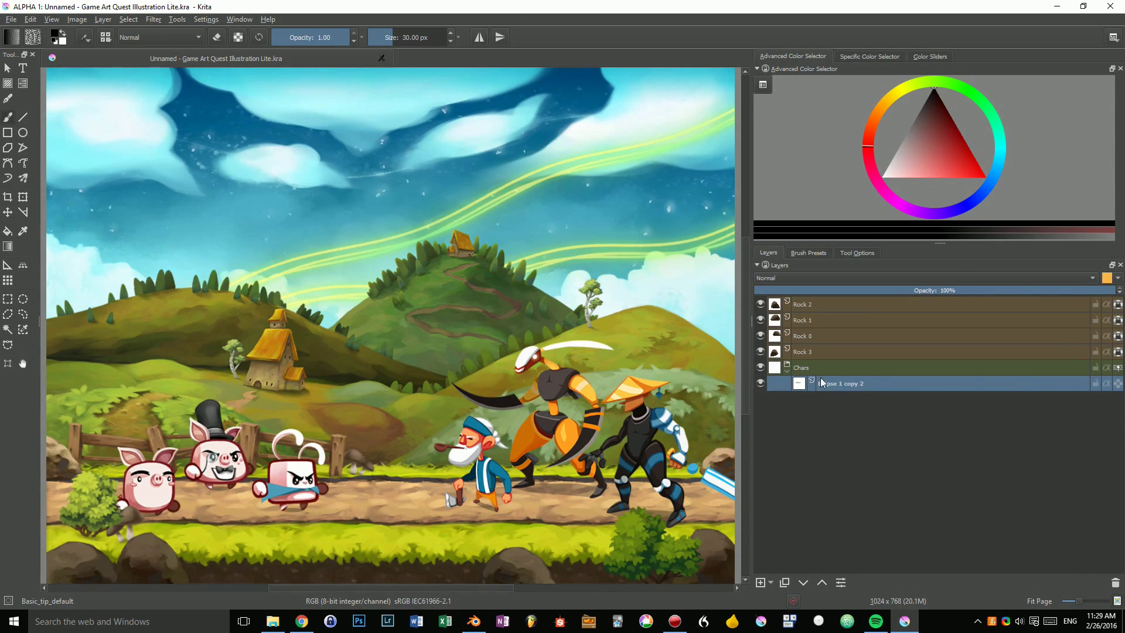
left_click(854, 323)
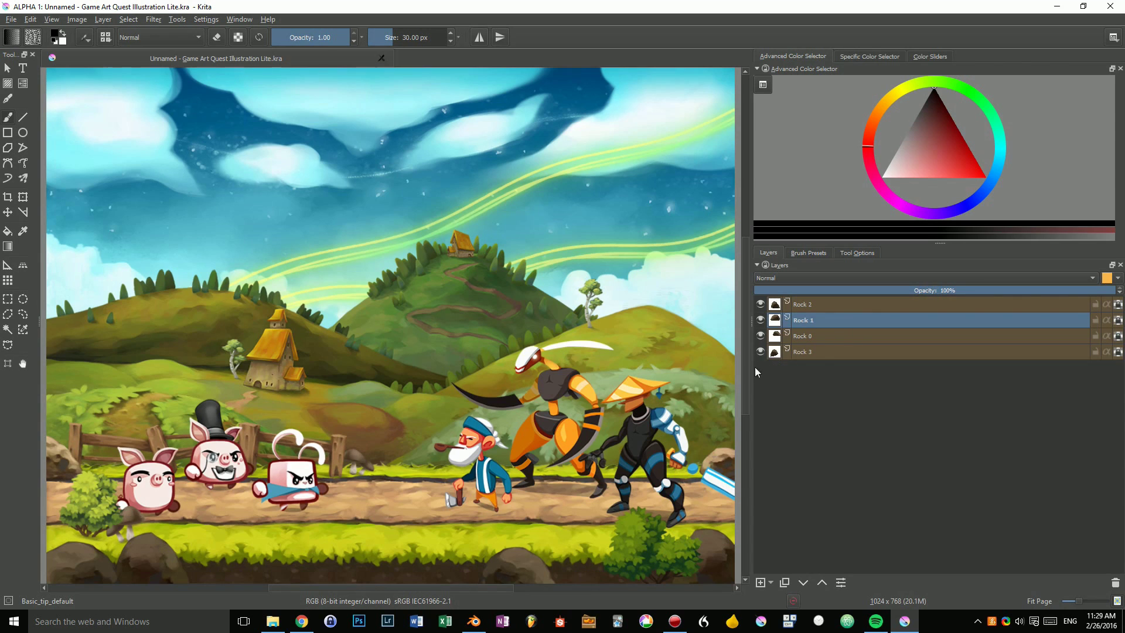
left_click(1117, 280)
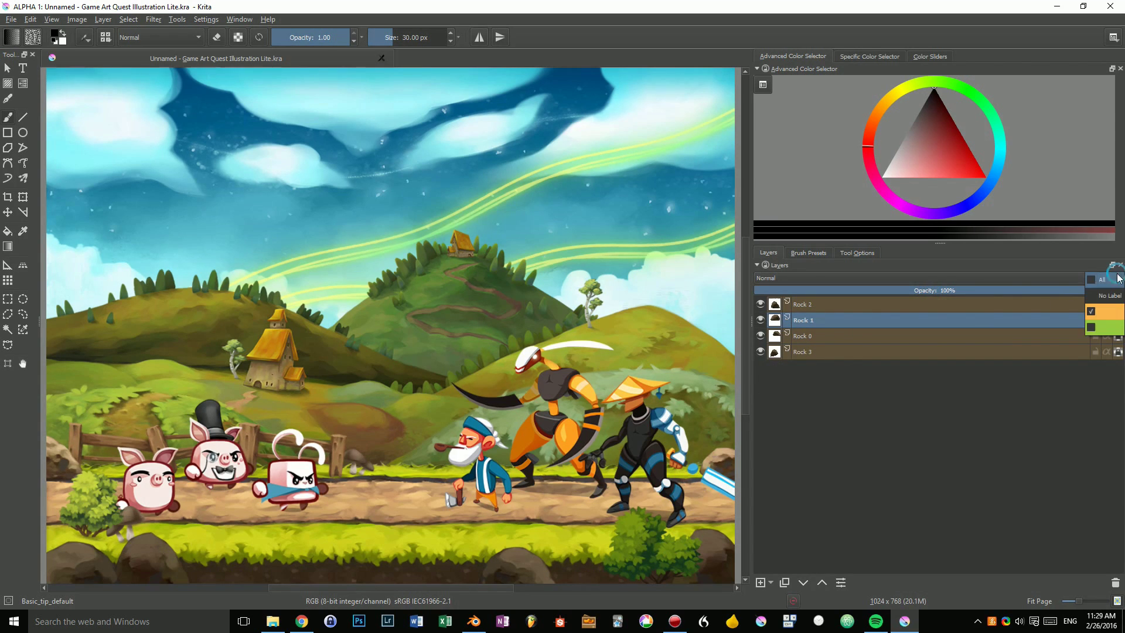
Clear the label filter to list all layers and view at 100% zoom.
left_click(1101, 327)
left_click(962, 450)
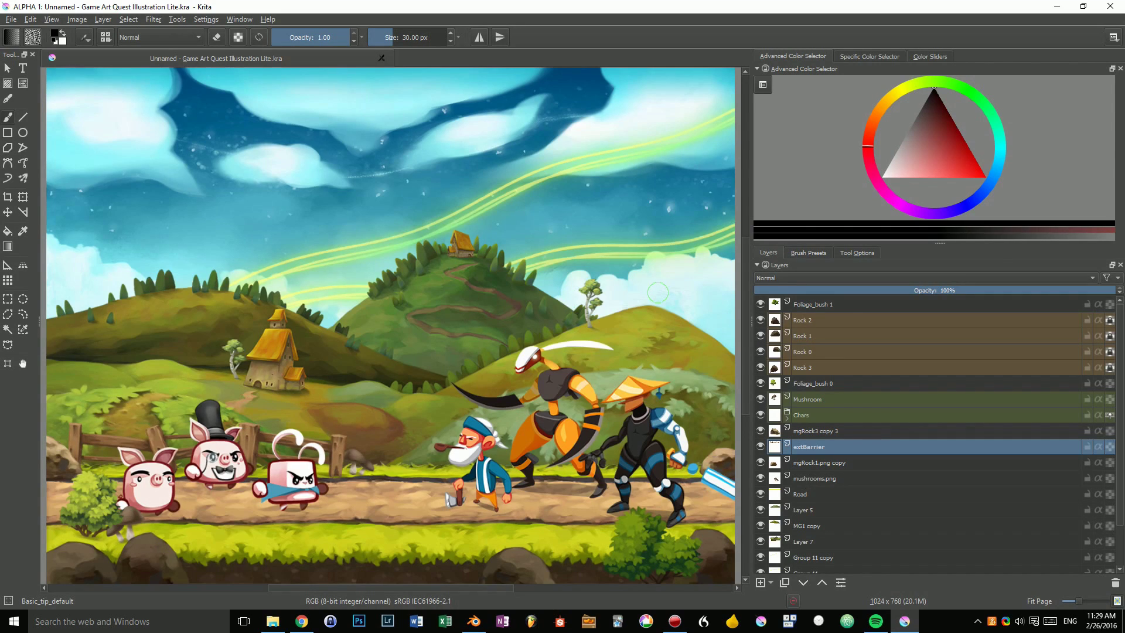
key("1")
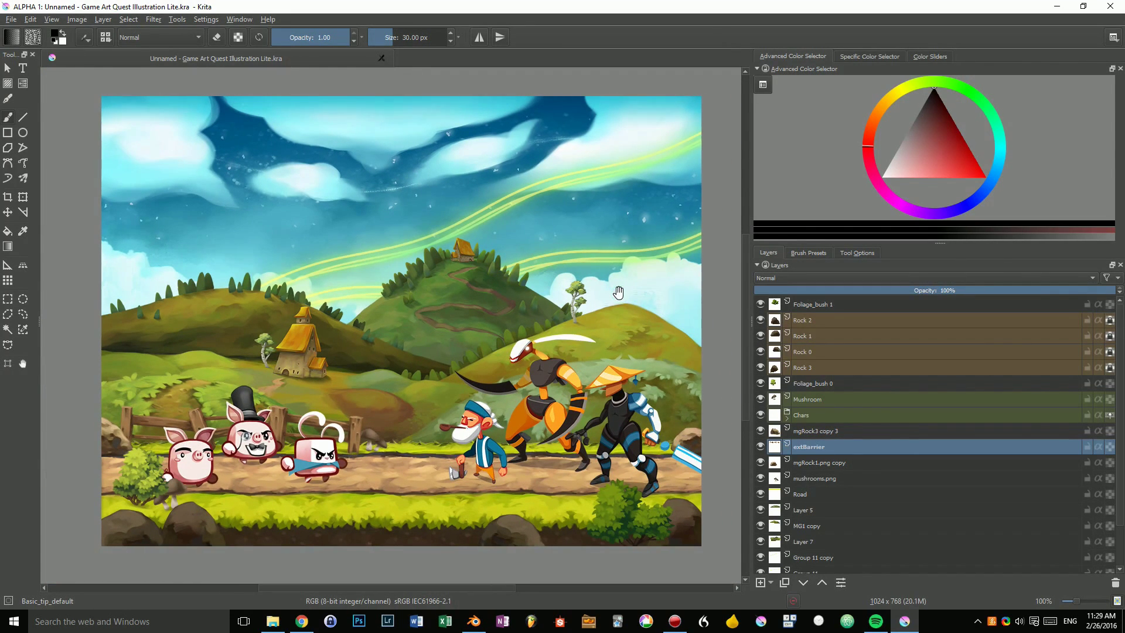
left_click(844, 320)
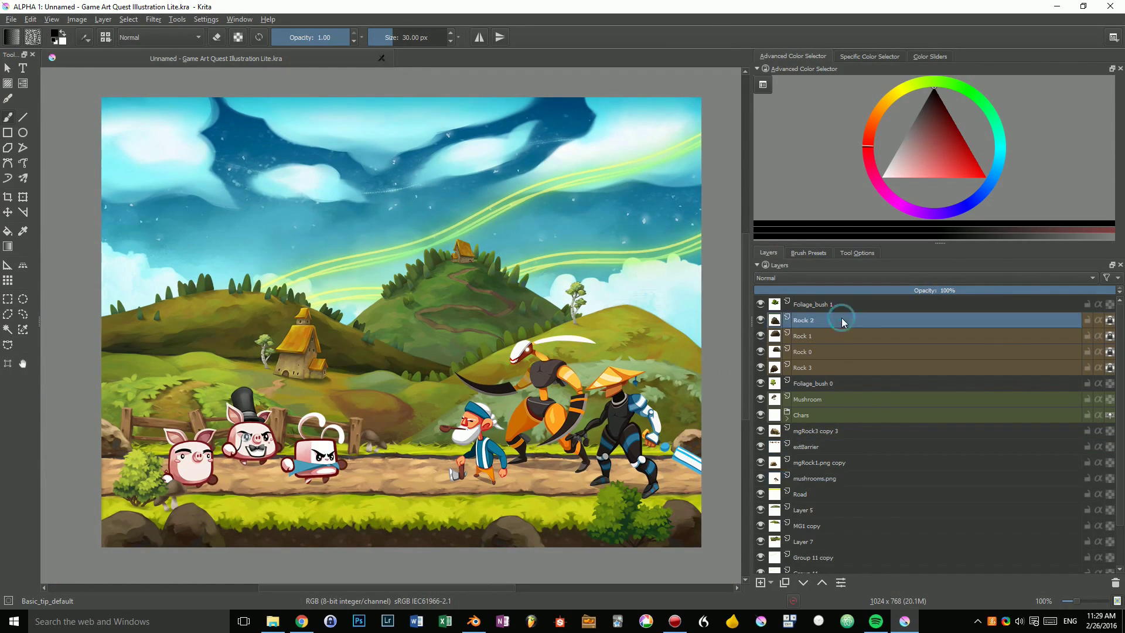
Select Layer 9, JackAxe.png and Reaper together and transform them.
left_click(631, 414)
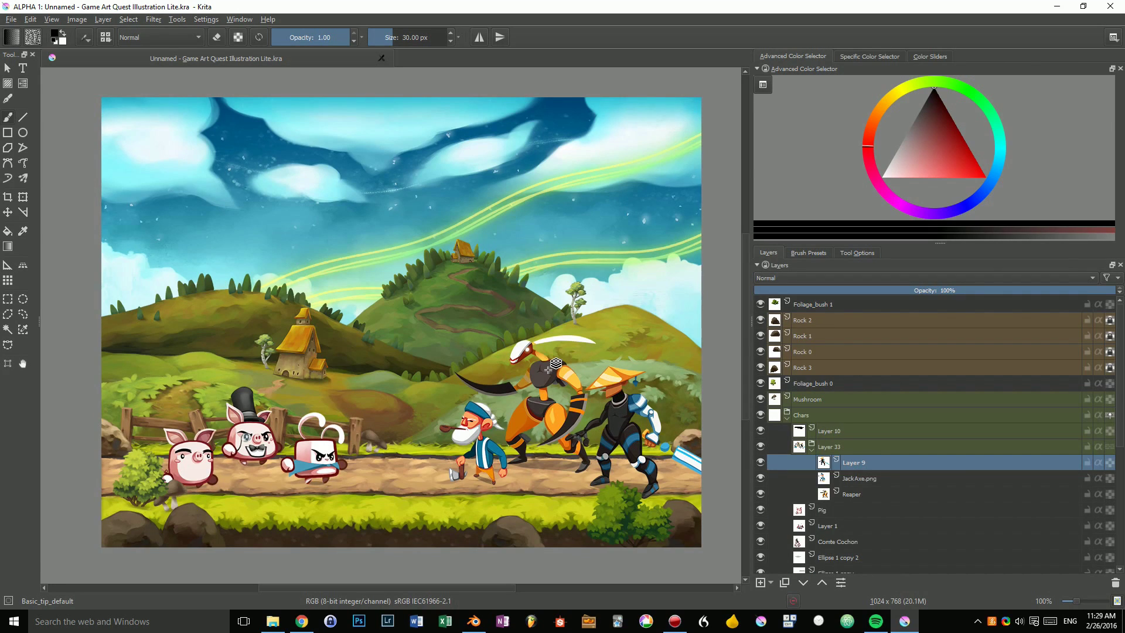
left_click(482, 440, "shift")
left_click(539, 371, "shift")
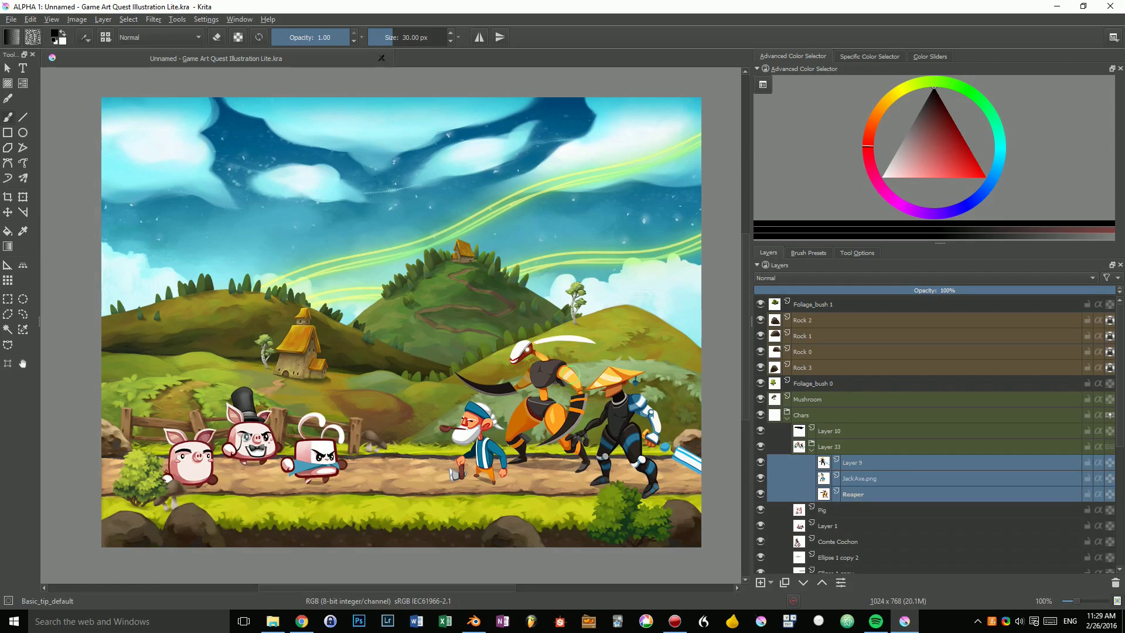
key("ctrl+t")
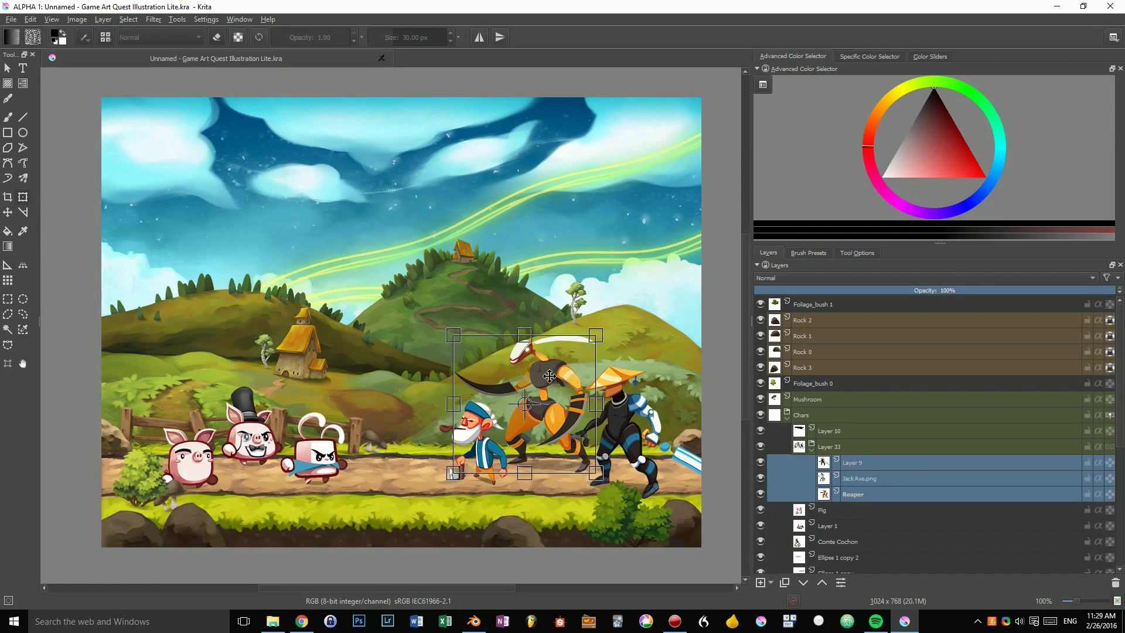